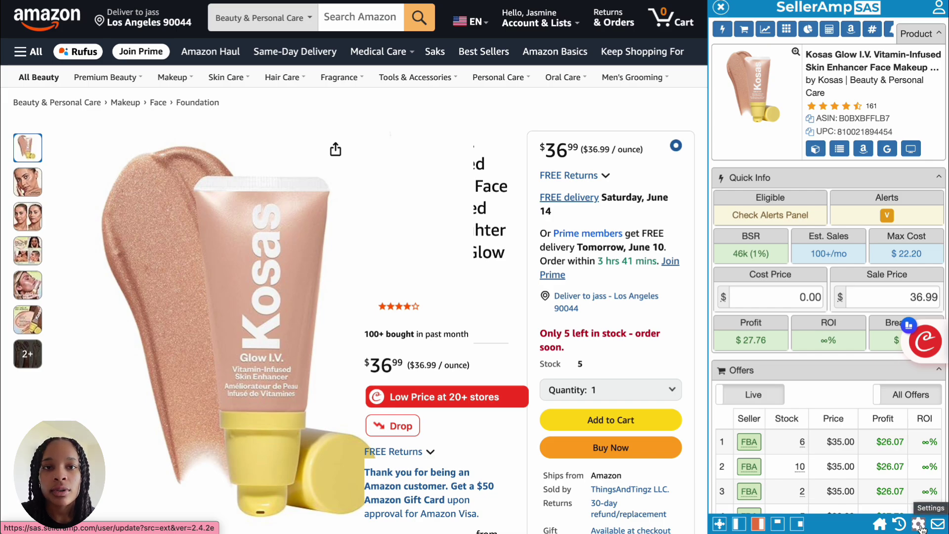
Open the SellerAmp settings and set the inbound FBA shipping cost to $1.60 per pound
{"action": "left_click", "coordinate": [920, 525]}
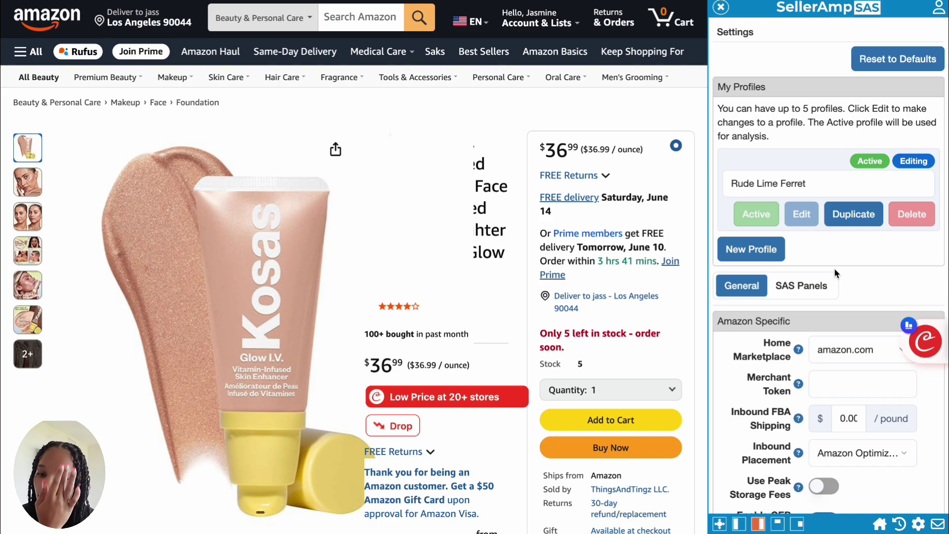
{"action": "scroll", "coordinate": [871, 288], "scroll_direction": "down", "scroll_amount": 4}
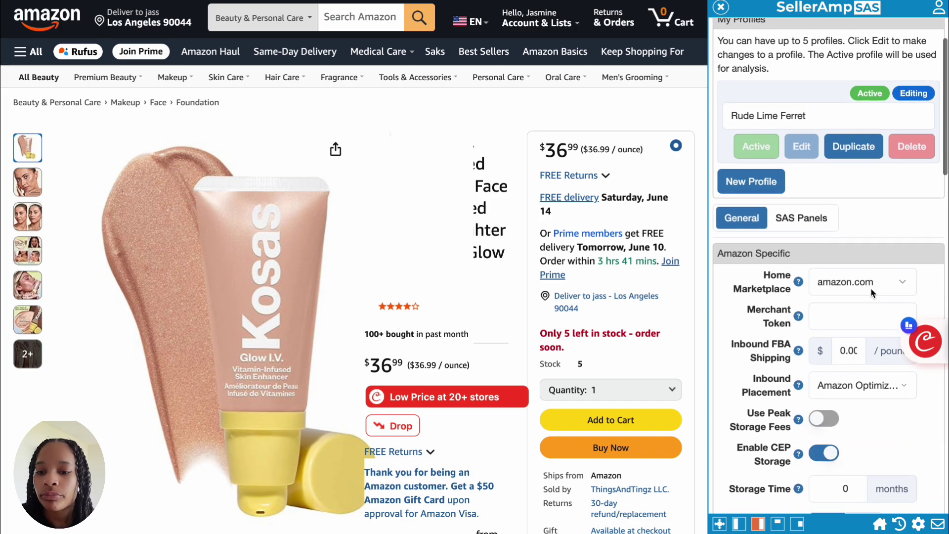
{"action": "scroll", "coordinate": [871, 287], "scroll_direction": "down", "scroll_amount": 1}
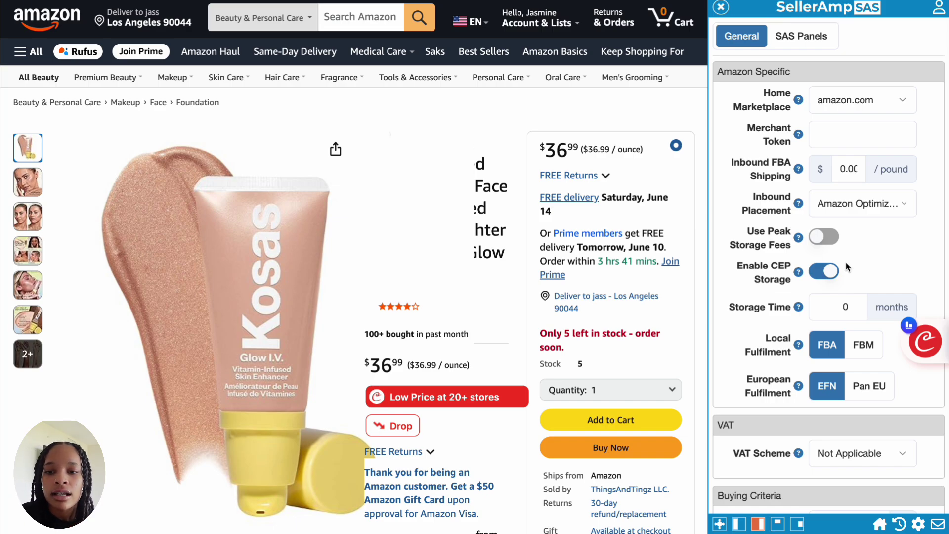
{"action": "left_click", "coordinate": [849, 169]}
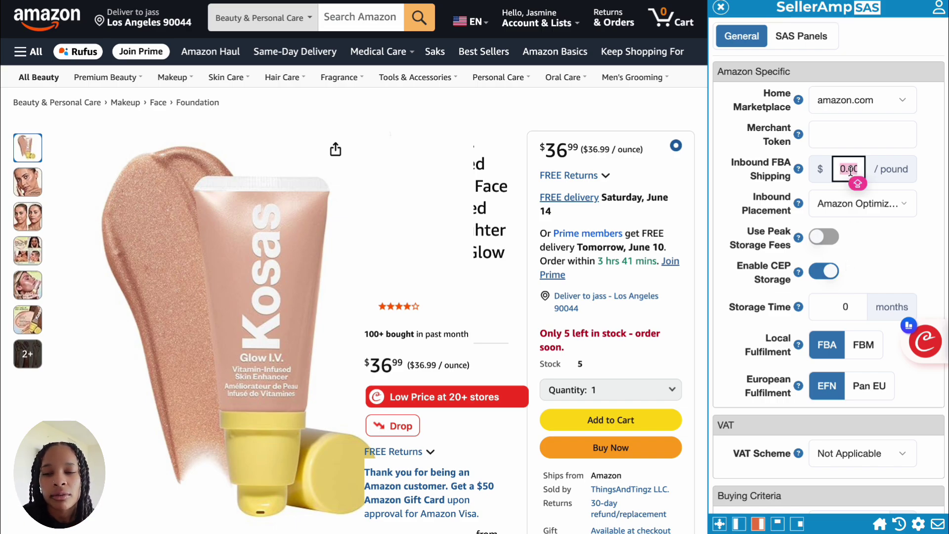
{"action": "type", "text": "1.60"}
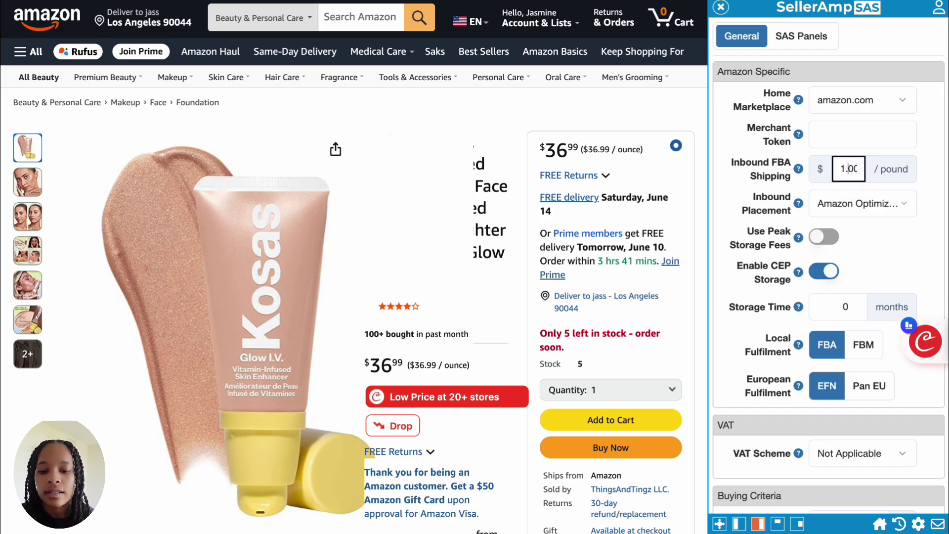
{"action": "left_click", "coordinate": [928, 214]}
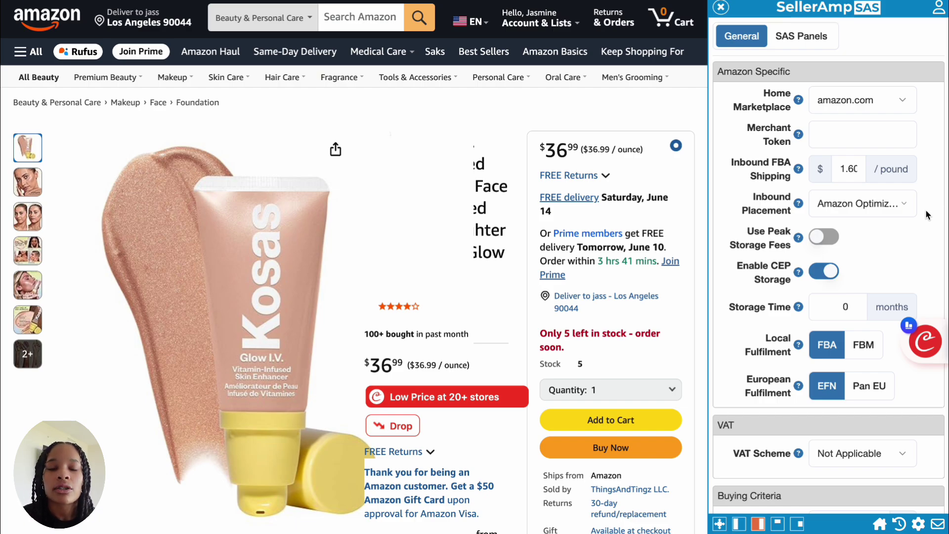
Check the available inbound placement options without changing the current selection
{"action": "left_click", "coordinate": [886, 211]}
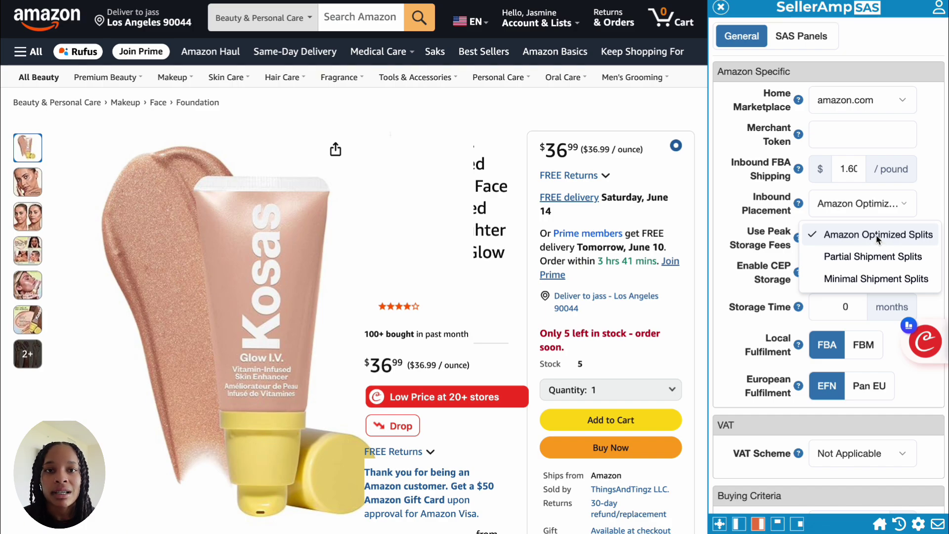
{"action": "left_click", "coordinate": [752, 213]}
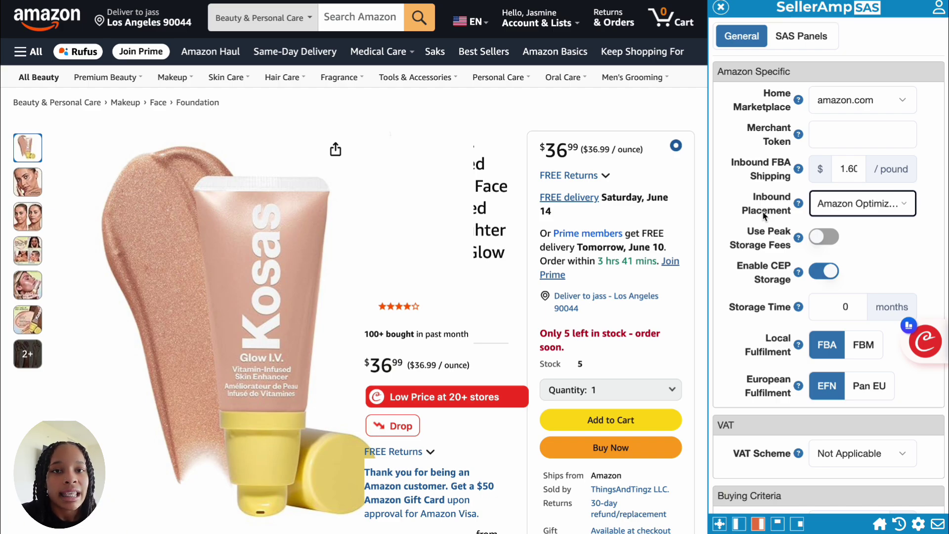
{"action": "left_click", "coordinate": [863, 214]}
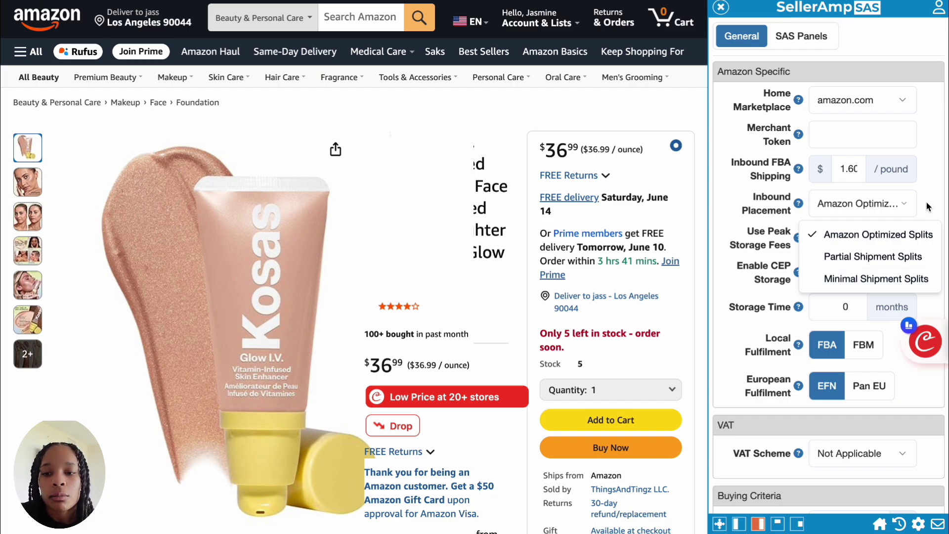
{"action": "left_click", "coordinate": [839, 171]}
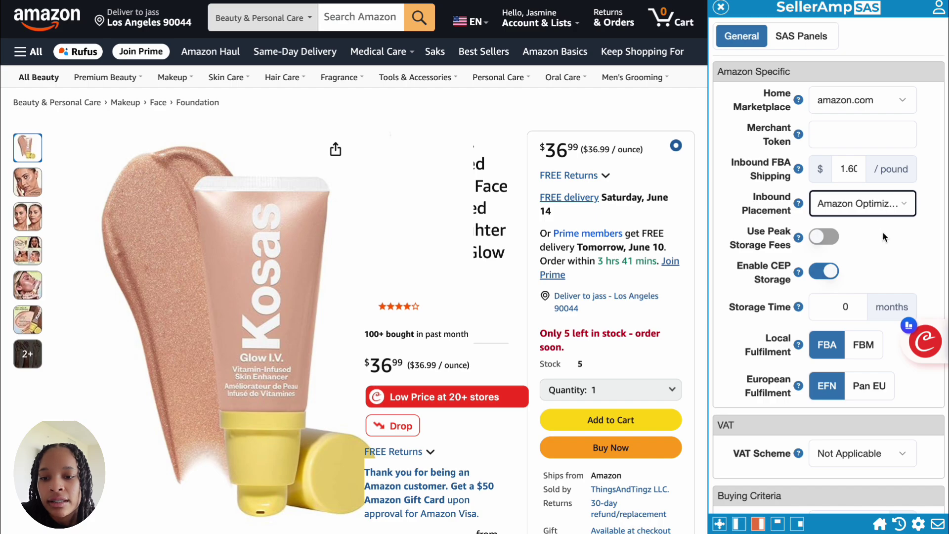
Review the Amazon-specific, VAT and Buying Criteria settings, including the BSR limits, minimum profit and minimum ROI
{"action": "scroll", "coordinate": [885, 218], "scroll_direction": "down", "scroll_amount": 9}
{"action": "scroll", "coordinate": [885, 237], "scroll_direction": "down", "scroll_amount": 1}
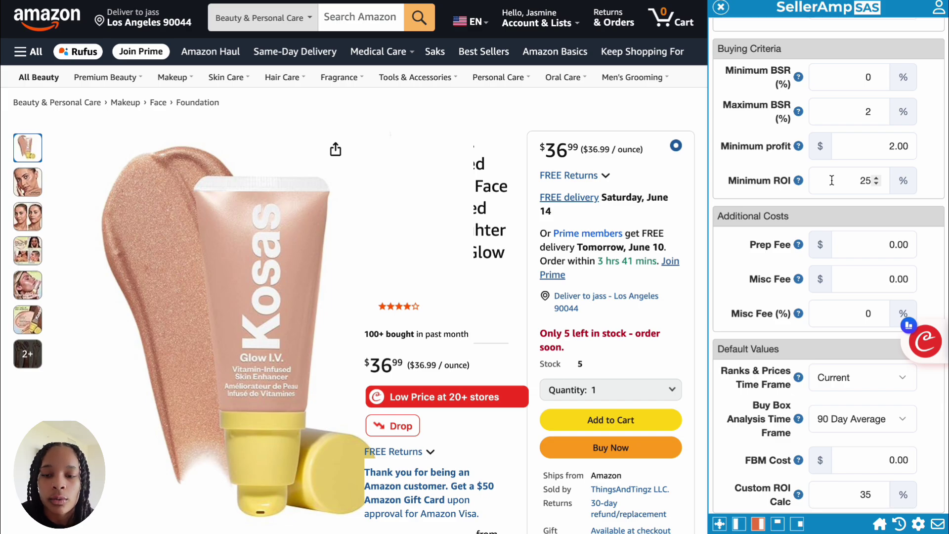
{"action": "scroll", "coordinate": [832, 181], "scroll_direction": "up", "scroll_amount": 10}
{"action": "scroll", "coordinate": [832, 180], "scroll_direction": "down", "scroll_amount": 5}
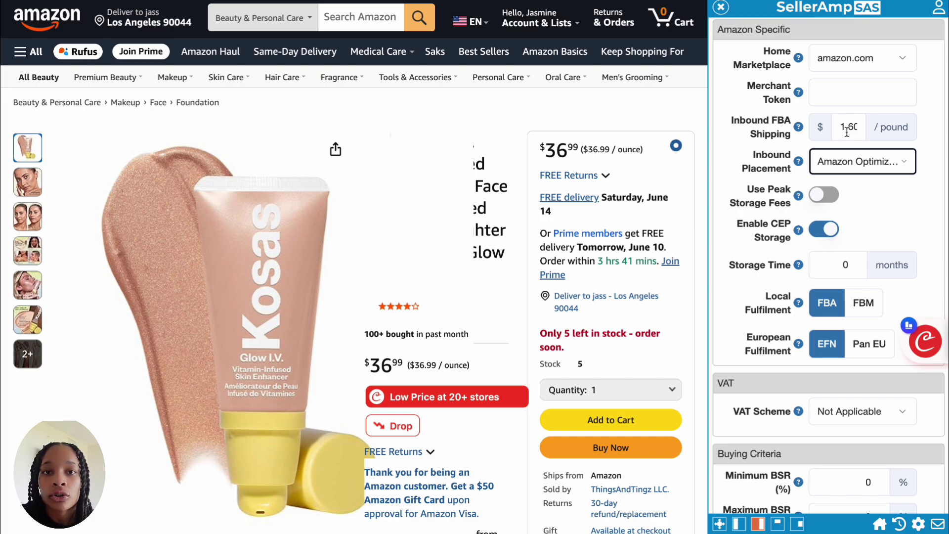
{"action": "scroll", "coordinate": [868, 199], "scroll_direction": "down", "scroll_amount": 2}
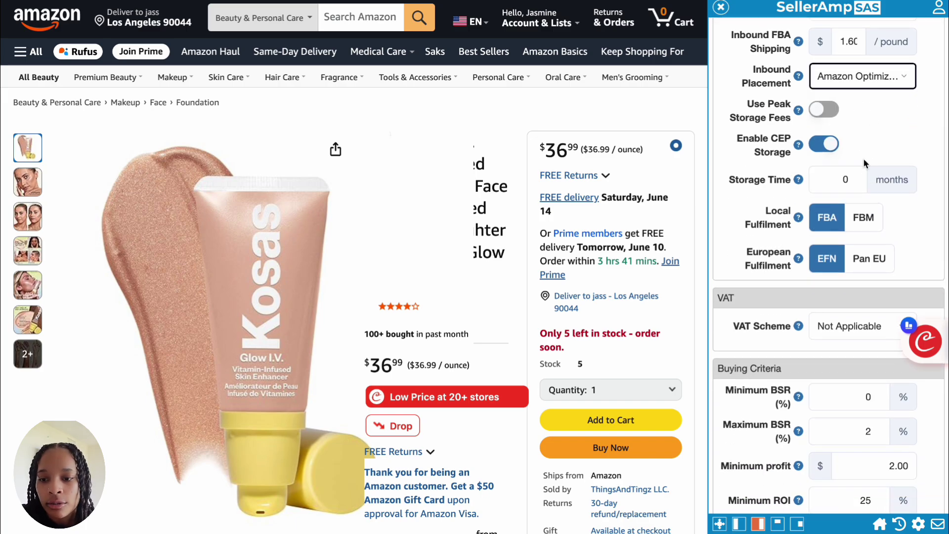
{"action": "scroll", "coordinate": [841, 99], "scroll_direction": "down", "scroll_amount": 6}
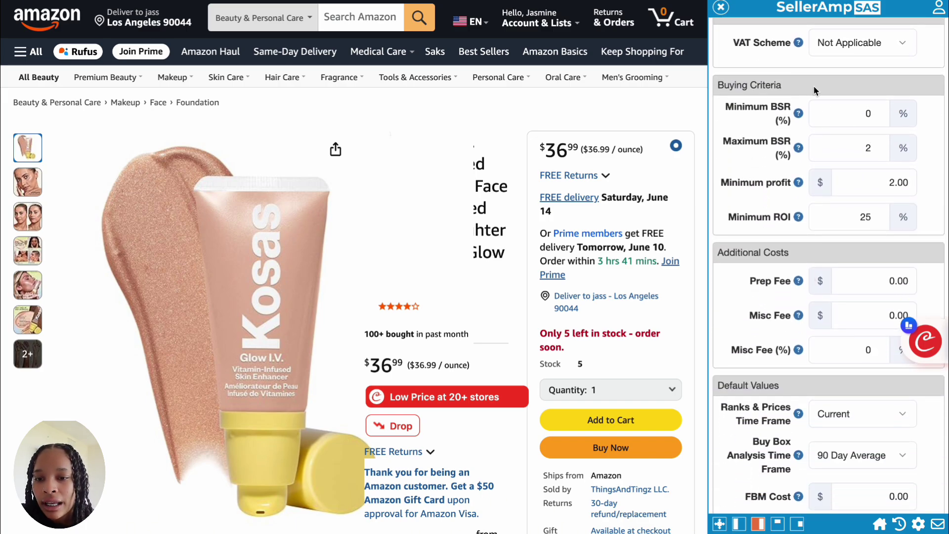
{"action": "scroll", "coordinate": [806, 200], "scroll_direction": "down", "scroll_amount": 3}
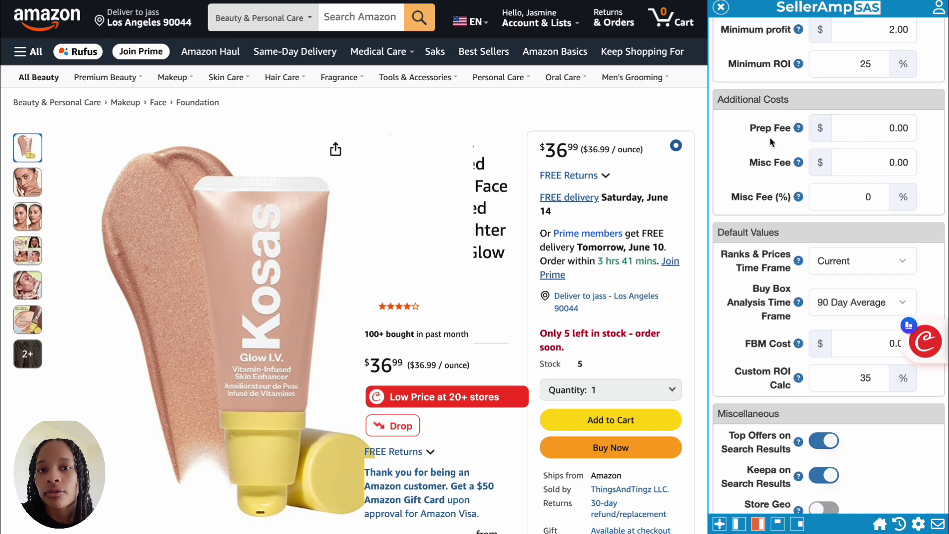
Inspect the Prep Fee, Misc Fee and Misc Fee (%) fields under Additional Costs without entering new values
{"action": "left_click", "coordinate": [881, 134]}
{"action": "left_click", "coordinate": [930, 145]}
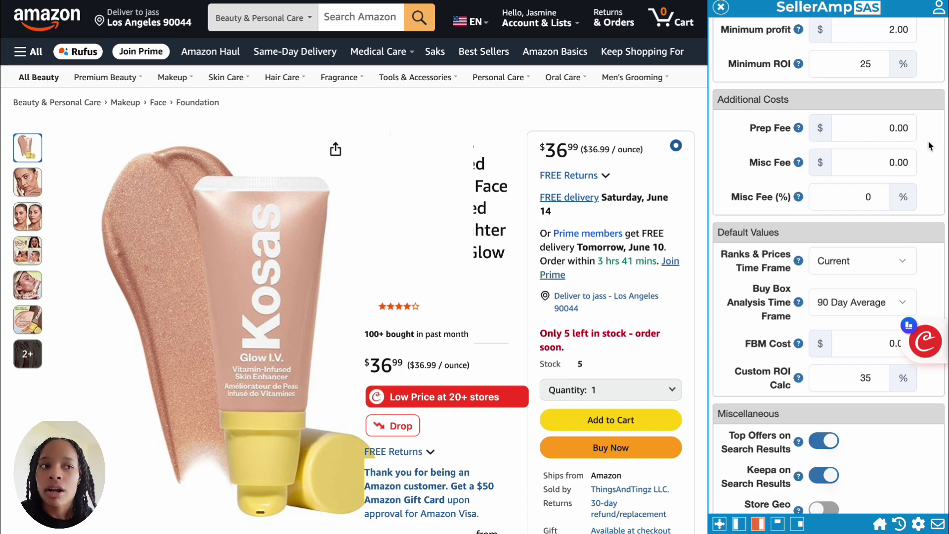
{"action": "left_click", "coordinate": [884, 129]}
{"action": "left_click", "coordinate": [861, 171]}
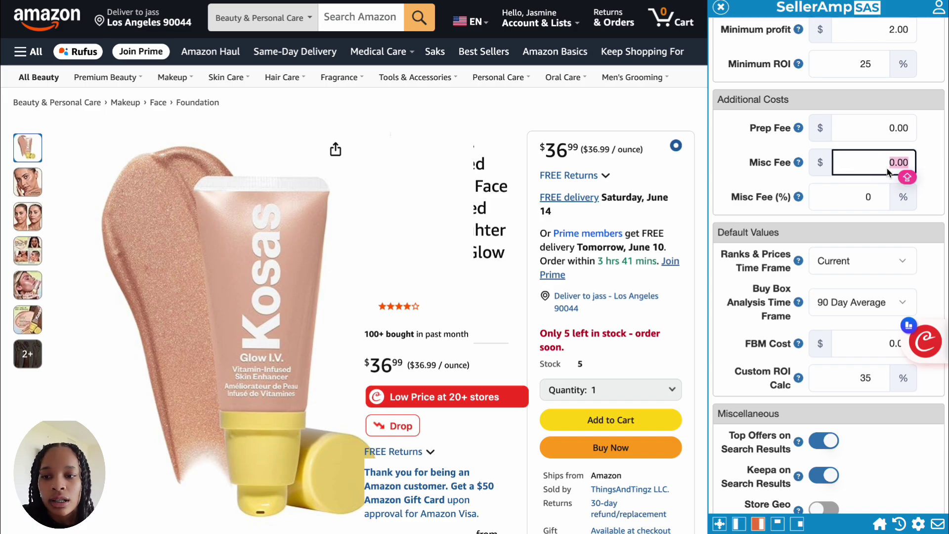
{"action": "left_click", "coordinate": [857, 198]}
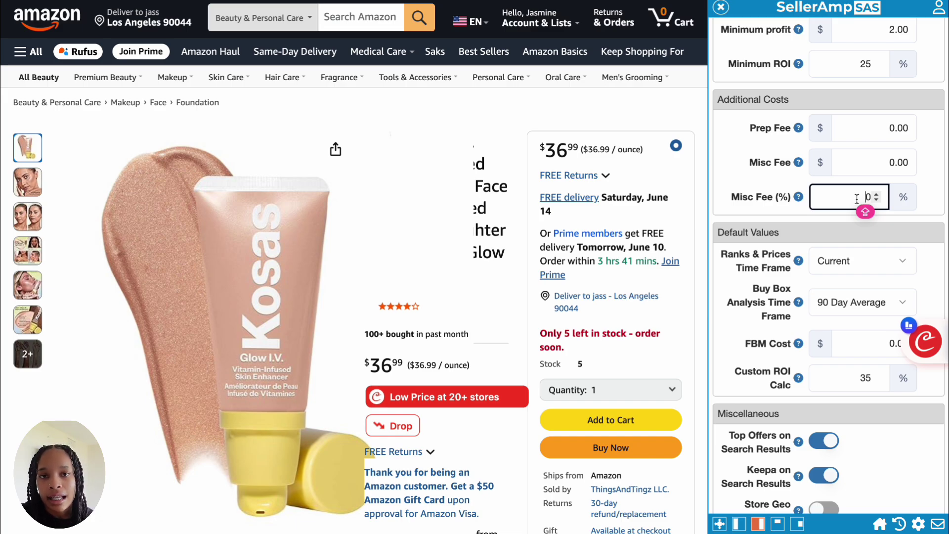
{"action": "left_click", "coordinate": [927, 206]}
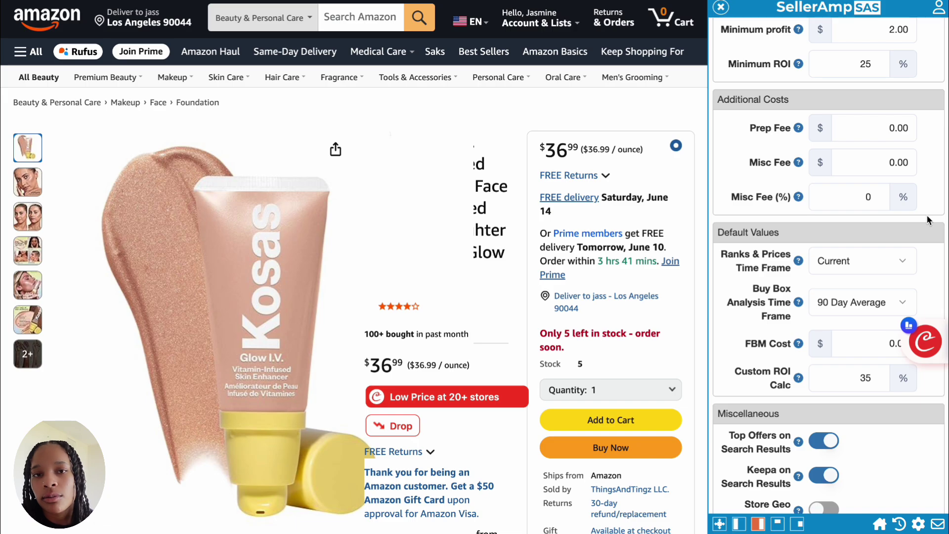
Review the Default Values, Miscellaneous, Quick Info and Charts sections of the general settings
{"action": "scroll", "coordinate": [927, 215], "scroll_direction": "down", "scroll_amount": 3}
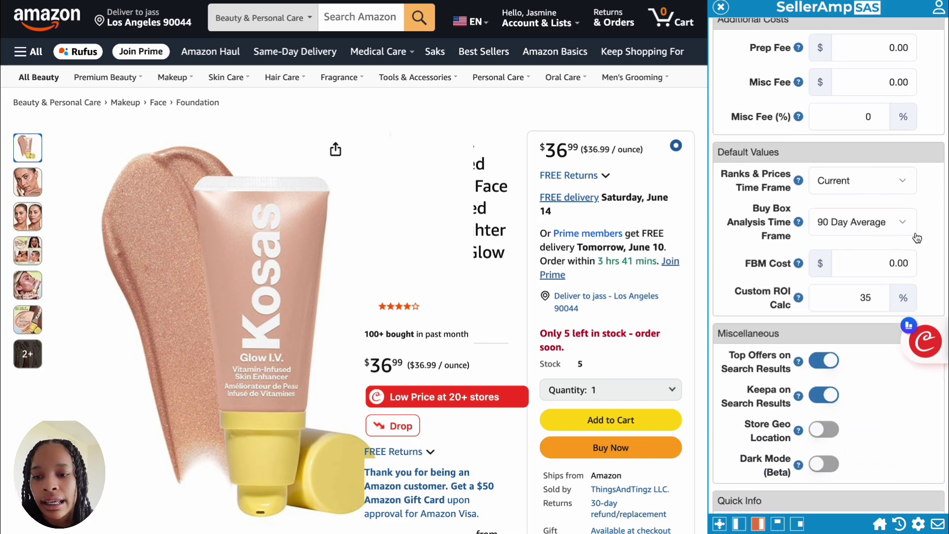
{"action": "scroll", "coordinate": [917, 238], "scroll_direction": "down", "scroll_amount": 2}
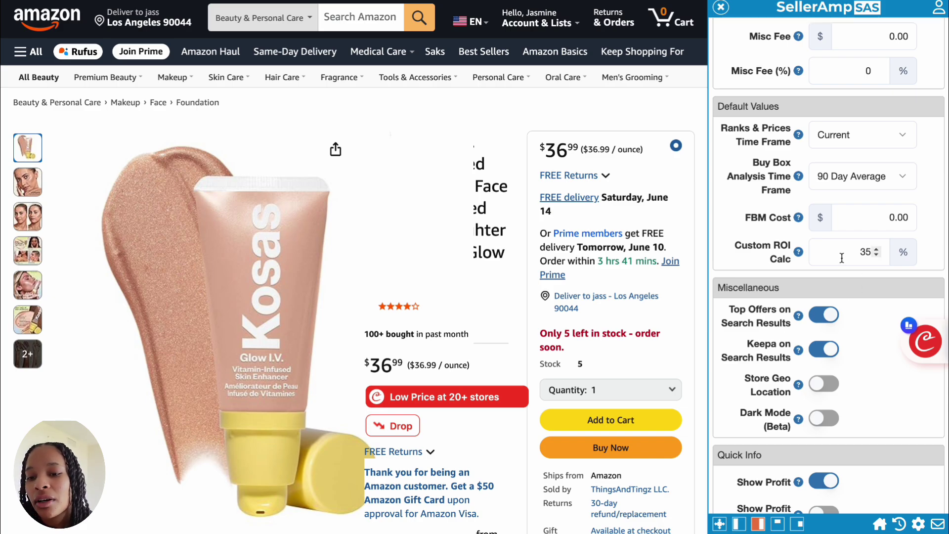
{"action": "scroll", "coordinate": [882, 278], "scroll_direction": "down", "scroll_amount": 5}
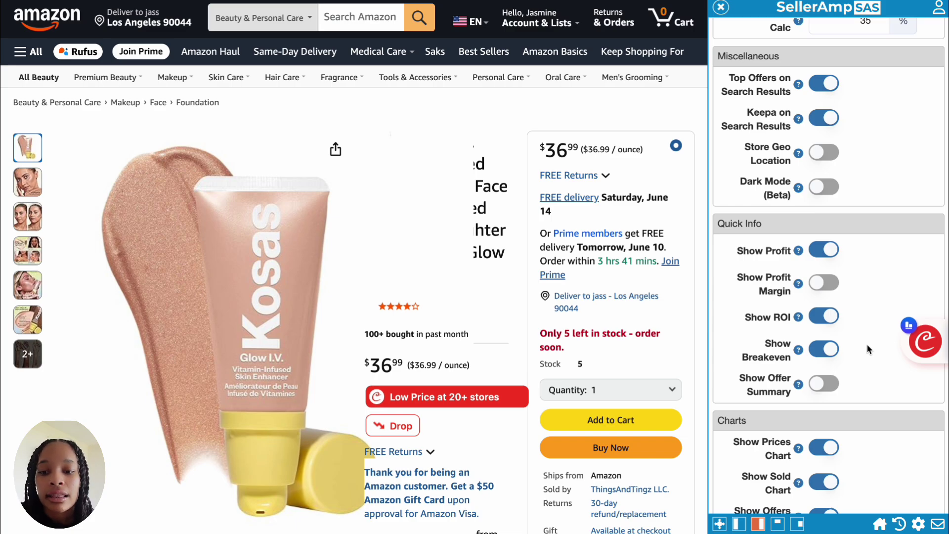
{"action": "scroll", "coordinate": [868, 349], "scroll_direction": "down", "scroll_amount": 2}
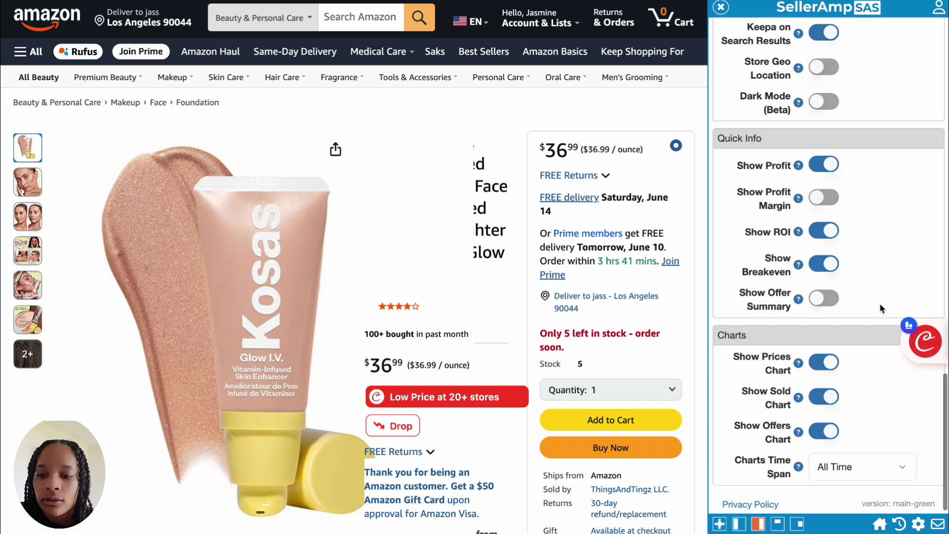
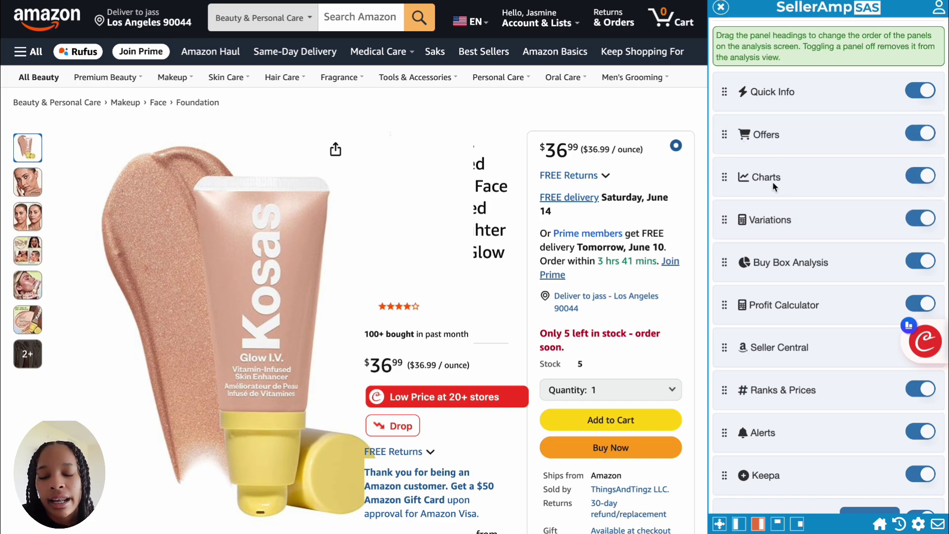
Move the Keepa panel above the Alerts panel in the SAS Panels order, keeping both enabled
{"action": "scroll", "coordinate": [783, 191], "scroll_direction": "down", "scroll_amount": 2}
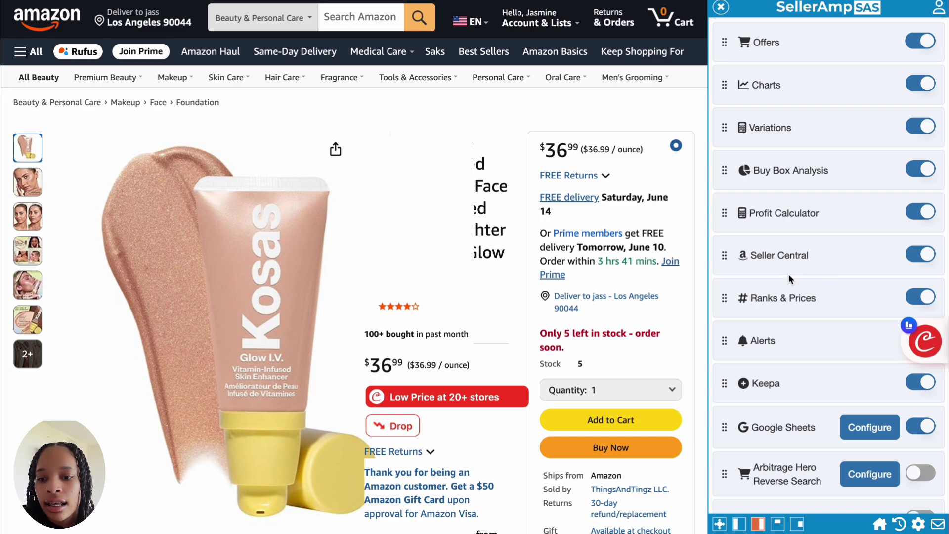
{"action": "scroll", "coordinate": [793, 278], "scroll_direction": "down", "scroll_amount": 3}
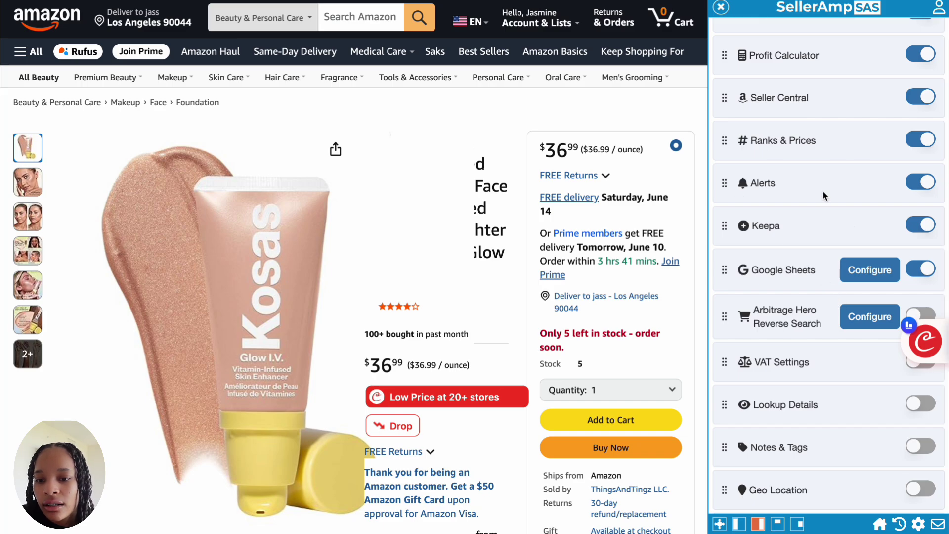
{"action": "scroll", "coordinate": [820, 322], "scroll_direction": "down", "scroll_amount": 1}
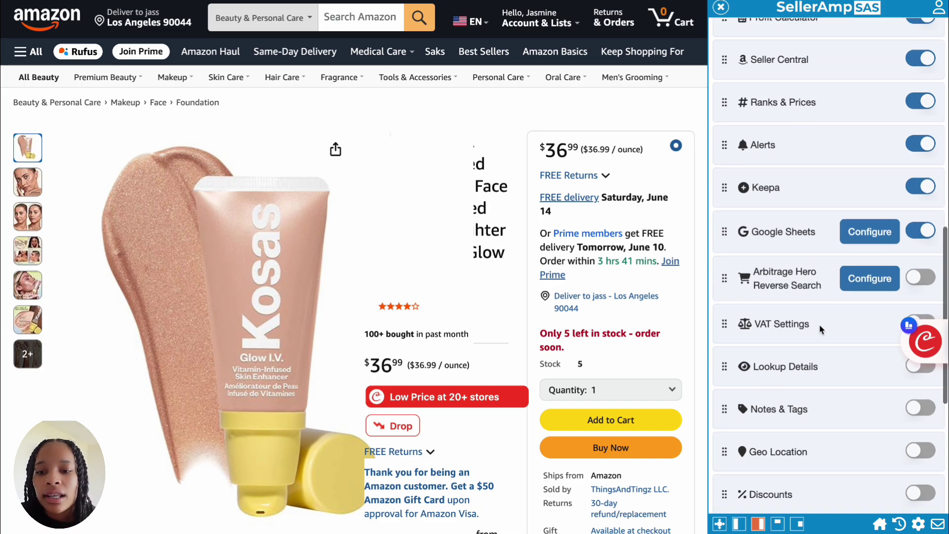
{"action": "left_click", "coordinate": [928, 194]}
{"action": "left_click_drag", "start_coordinate": [725, 187], "coordinate": [738, 146]}
{"action": "left_click", "coordinate": [921, 194]}
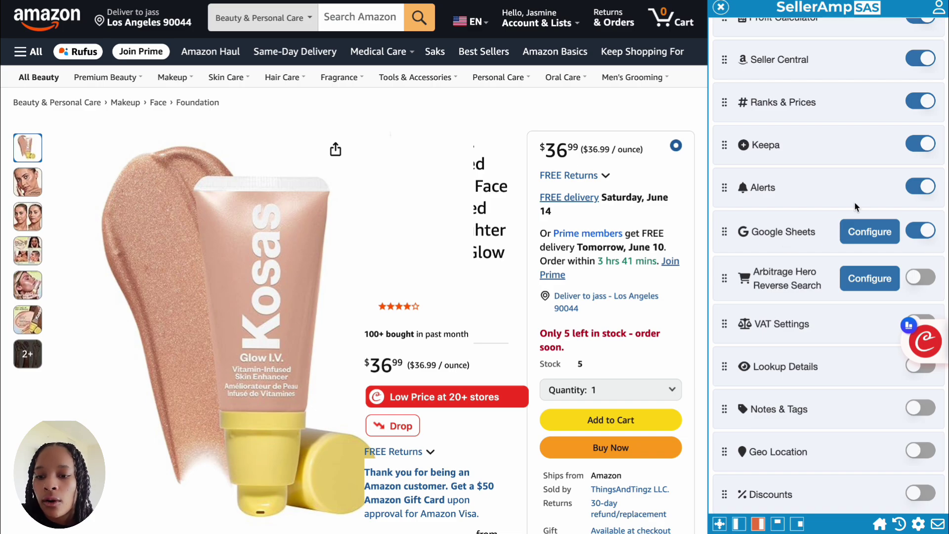
Review which SAS panels are enabled or disabled throughout the list, from Quick Info to ArbiSource Reverse Search
{"action": "scroll", "coordinate": [857, 207], "scroll_direction": "down", "scroll_amount": 5}
{"action": "scroll", "coordinate": [857, 207], "scroll_direction": "down", "scroll_amount": 1}
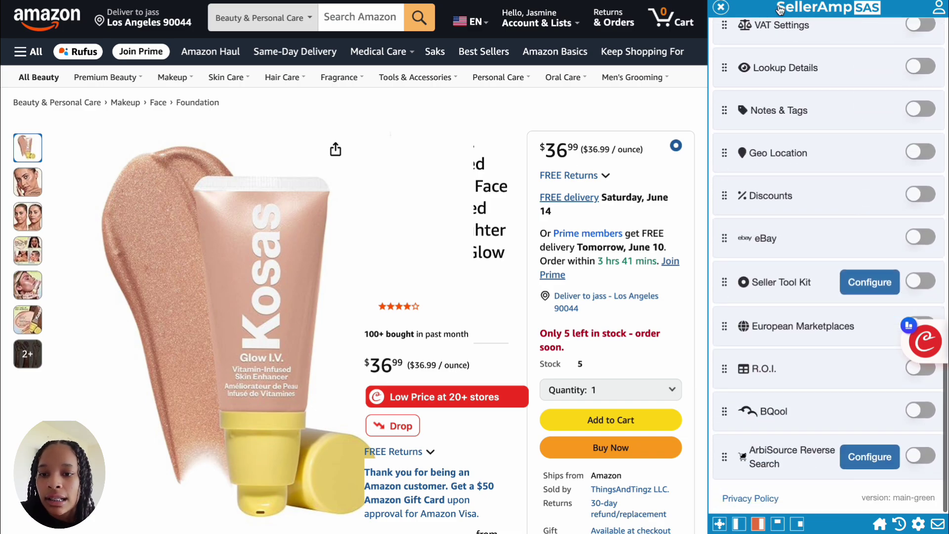
{"action": "scroll", "coordinate": [821, 99], "scroll_direction": "up", "scroll_amount": 1}
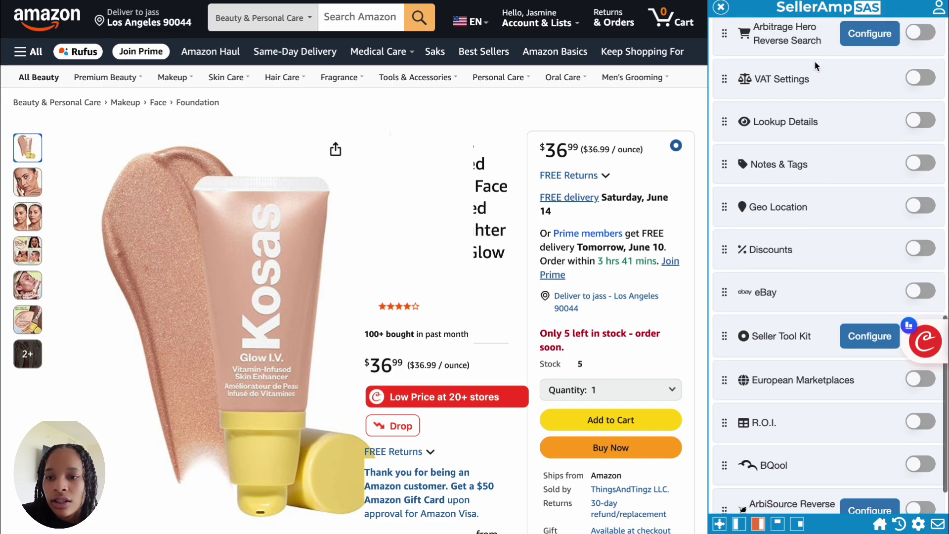
{"action": "scroll", "coordinate": [821, 390], "scroll_direction": "down", "scroll_amount": 1}
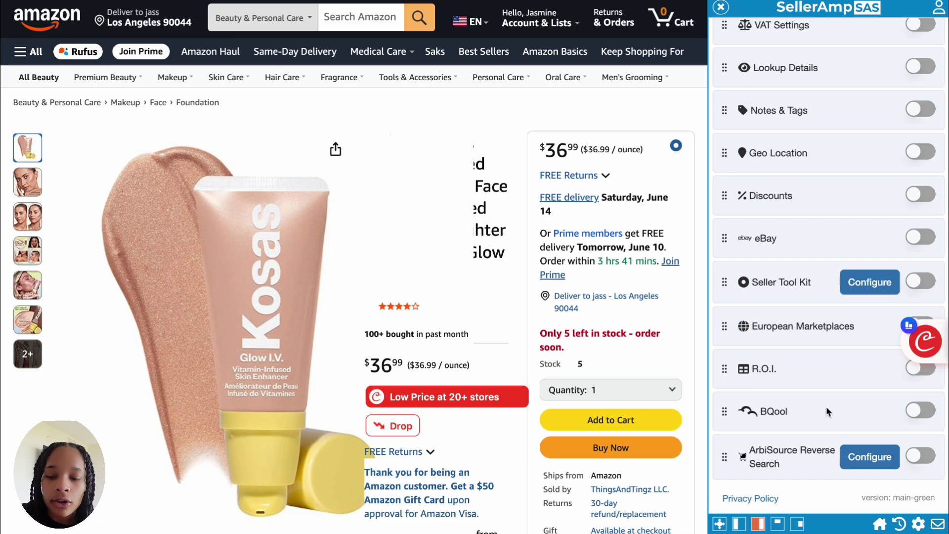
{"action": "scroll", "coordinate": [767, 413], "scroll_direction": "up", "scroll_amount": 12}
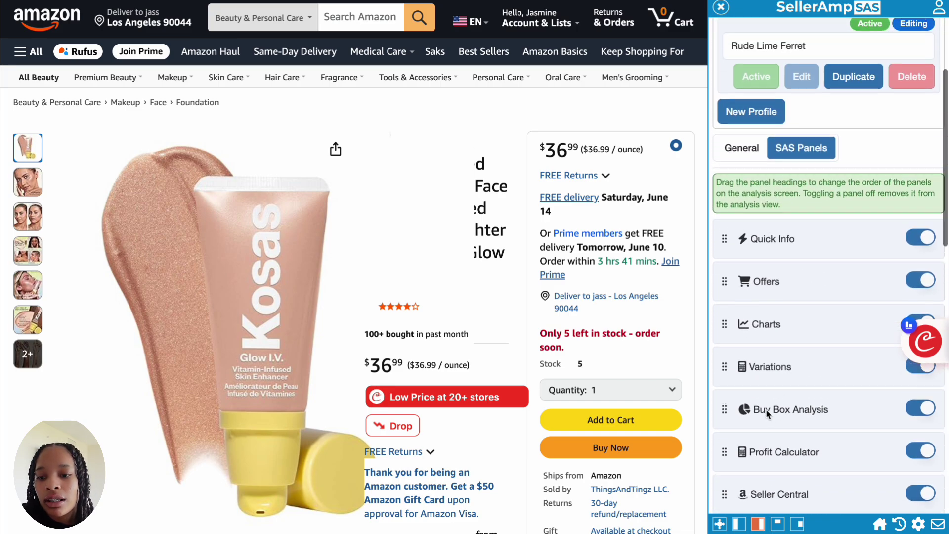
{"action": "scroll", "coordinate": [766, 411], "scroll_direction": "down", "scroll_amount": 4}
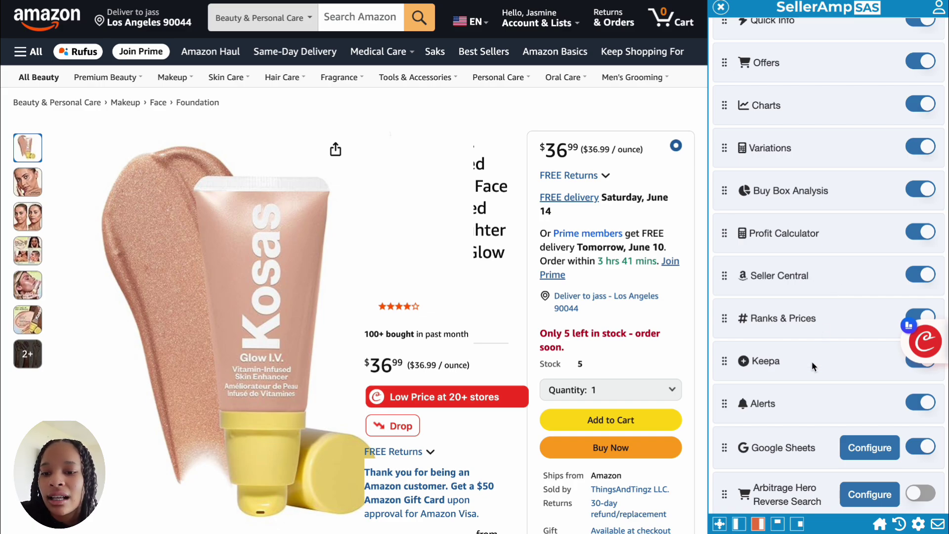
{"action": "scroll", "coordinate": [812, 363], "scroll_direction": "down", "scroll_amount": 10}
{"action": "scroll", "coordinate": [812, 364], "scroll_direction": "up", "scroll_amount": 10}
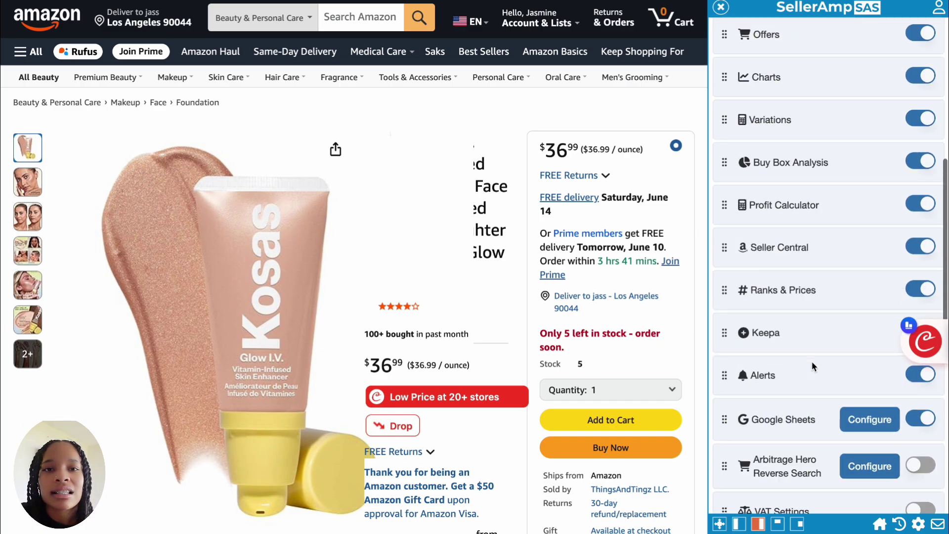
{"action": "scroll", "coordinate": [812, 366], "scroll_direction": "up", "scroll_amount": 4}
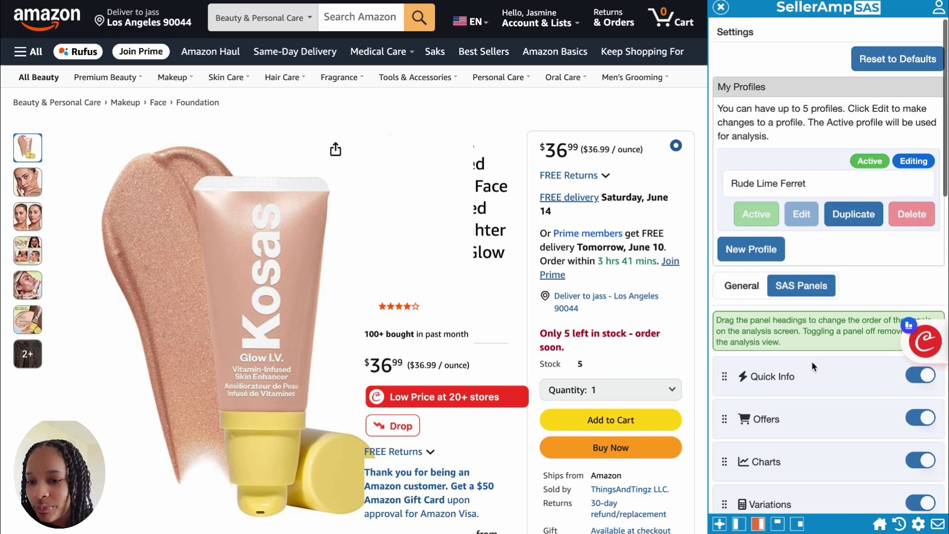
Review the SAS Panels list and the Amazon Specific section of the general settings
{"action": "scroll", "coordinate": [816, 284], "scroll_direction": "down", "scroll_amount": 10}
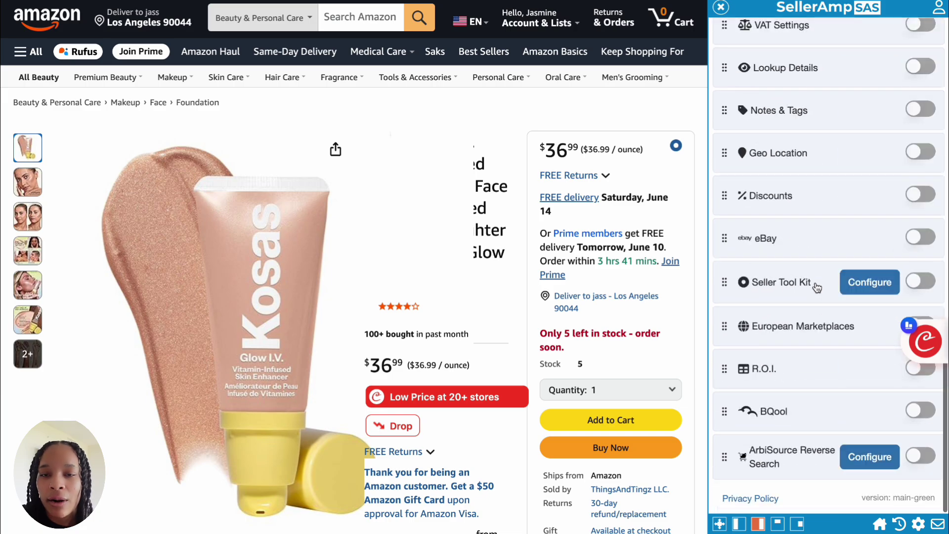
{"action": "scroll", "coordinate": [816, 289], "scroll_direction": "up", "scroll_amount": 10}
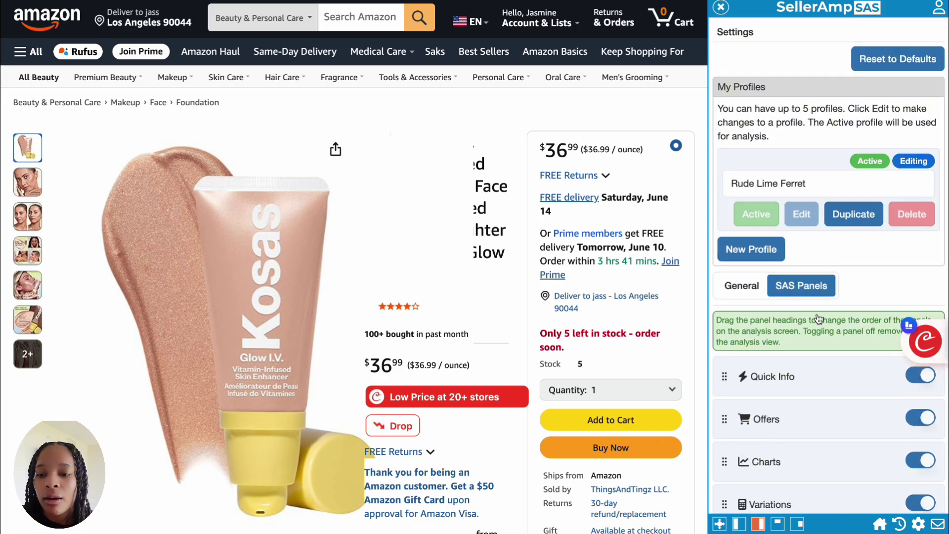
{"action": "scroll", "coordinate": [820, 355], "scroll_direction": "down", "scroll_amount": 3}
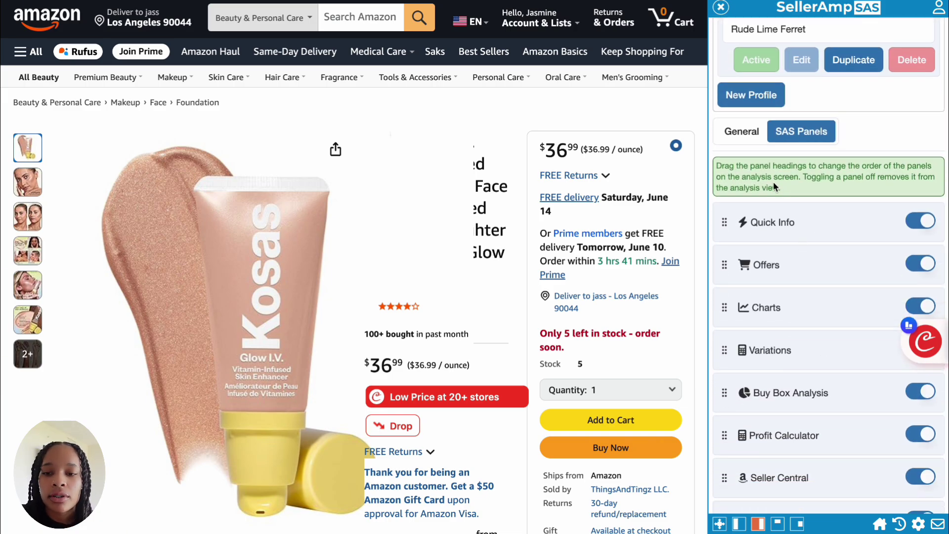
{"action": "left_click", "coordinate": [740, 134]}
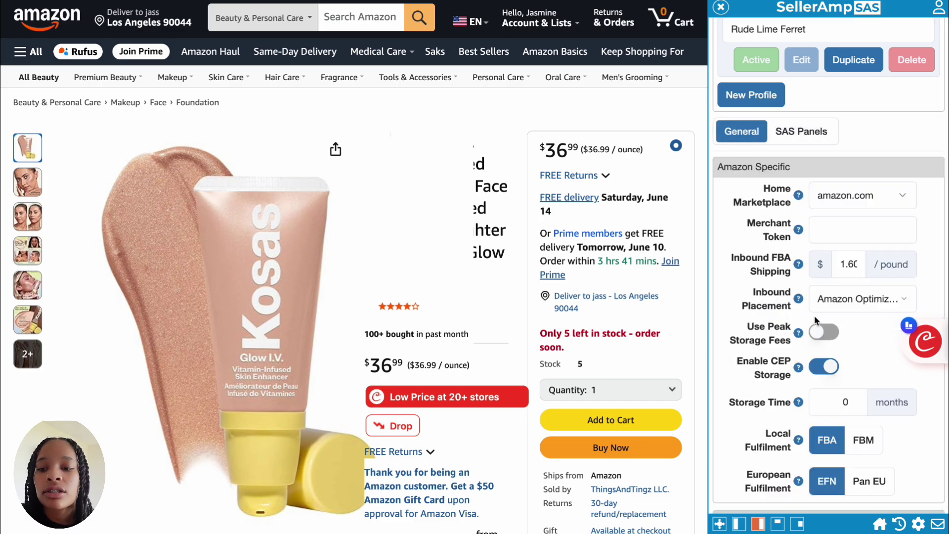
{"action": "scroll", "coordinate": [815, 317], "scroll_direction": "down", "scroll_amount": 2}
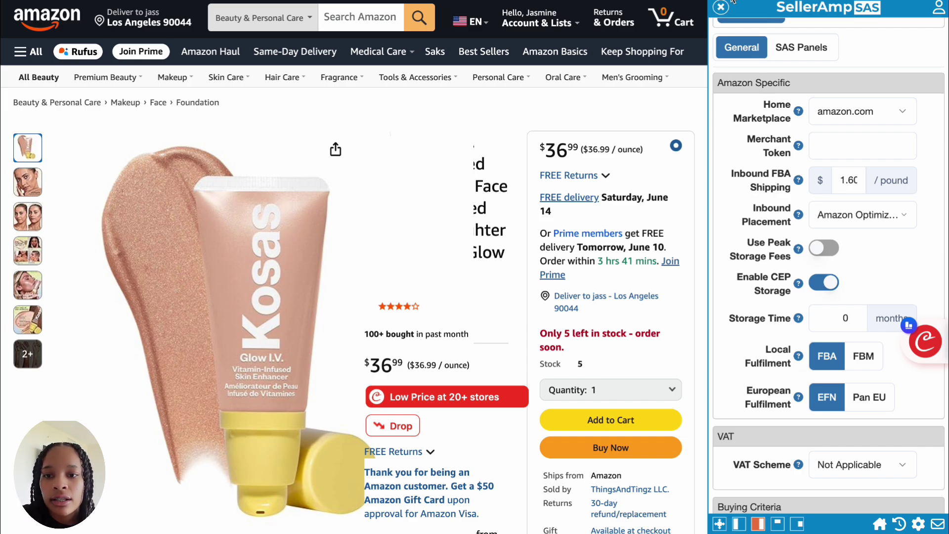
Reopen the SellerAmp analysis for the Kosas product and expand the Profit Calculator with its Total Fees breakdown
{"action": "left_click", "coordinate": [720, 8]}
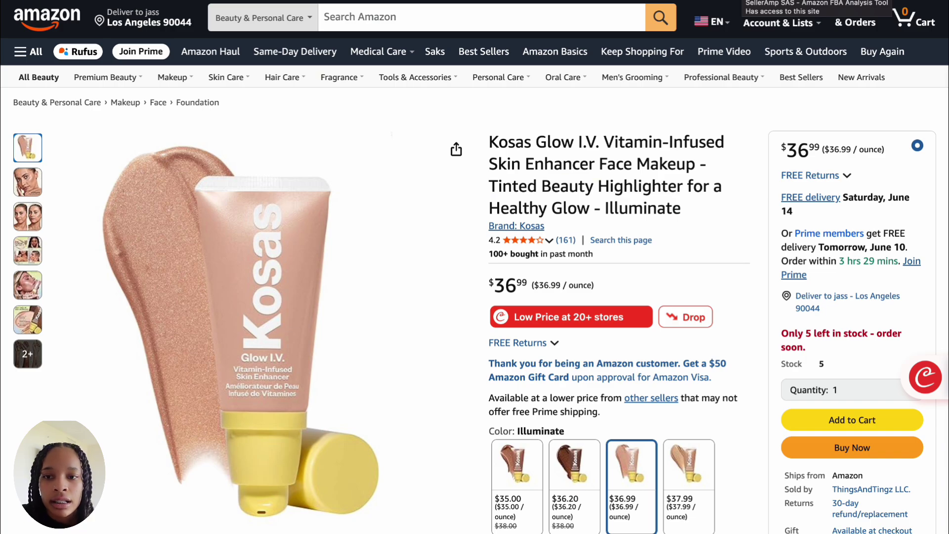
{"action": "left_click", "coordinate": [816, 0]}
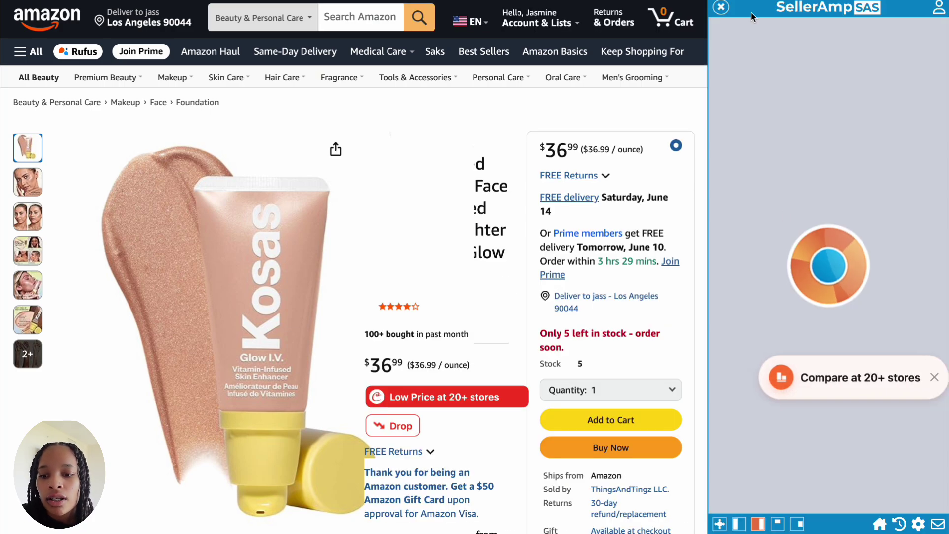
{"action": "scroll", "coordinate": [861, 274], "scroll_direction": "down", "scroll_amount": 10}
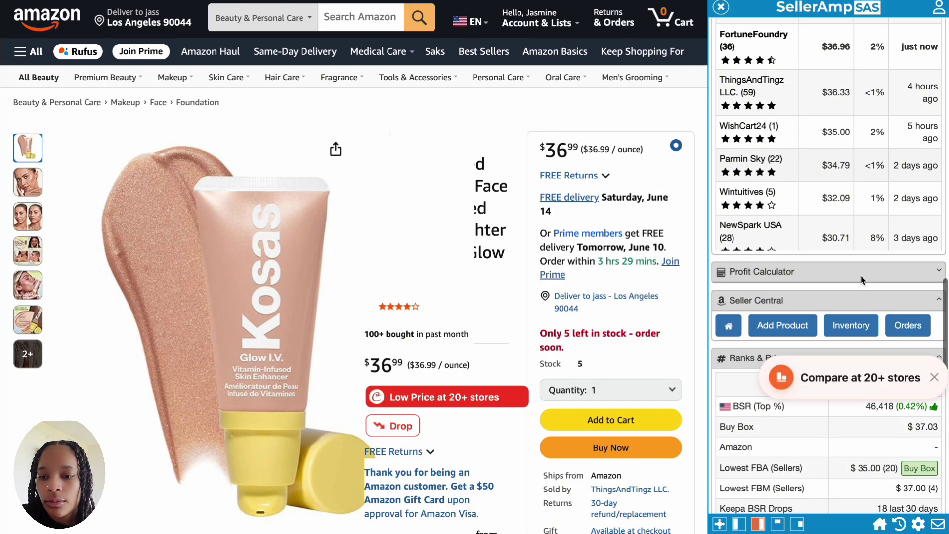
{"action": "scroll", "coordinate": [861, 274], "scroll_direction": "down", "scroll_amount": 10}
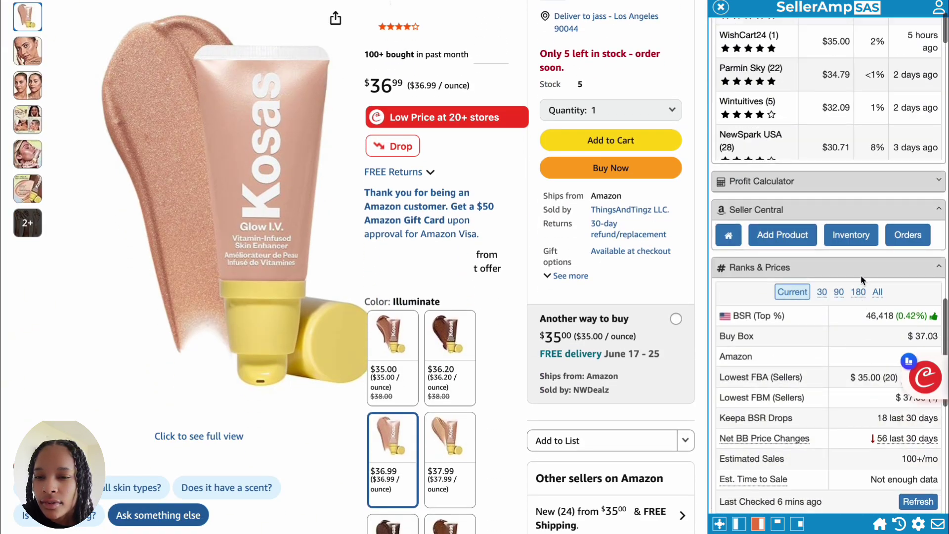
{"action": "left_click", "coordinate": [837, 299]}
{"action": "scroll", "coordinate": [837, 301], "scroll_direction": "down", "scroll_amount": 5}
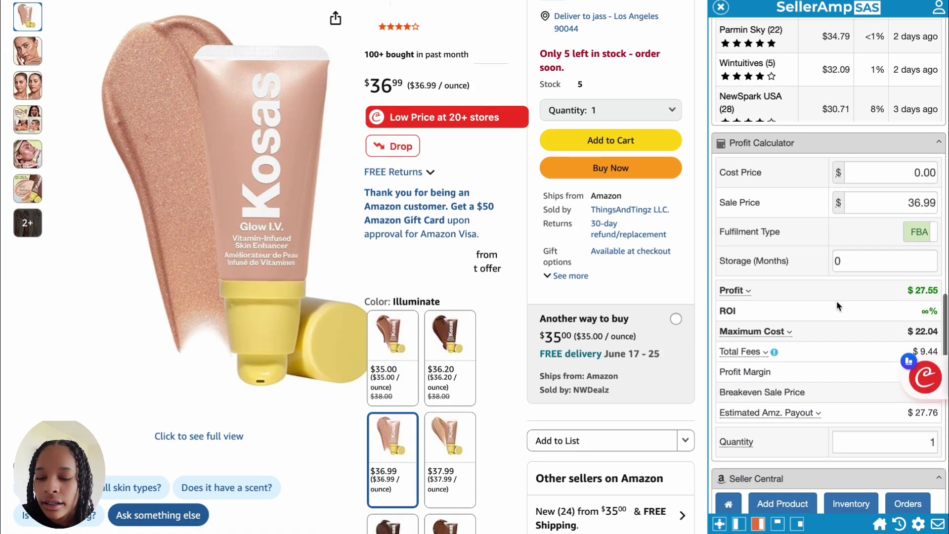
{"action": "left_click", "coordinate": [749, 193]}
{"action": "scroll", "coordinate": [849, 205], "scroll_direction": "down", "scroll_amount": 2}
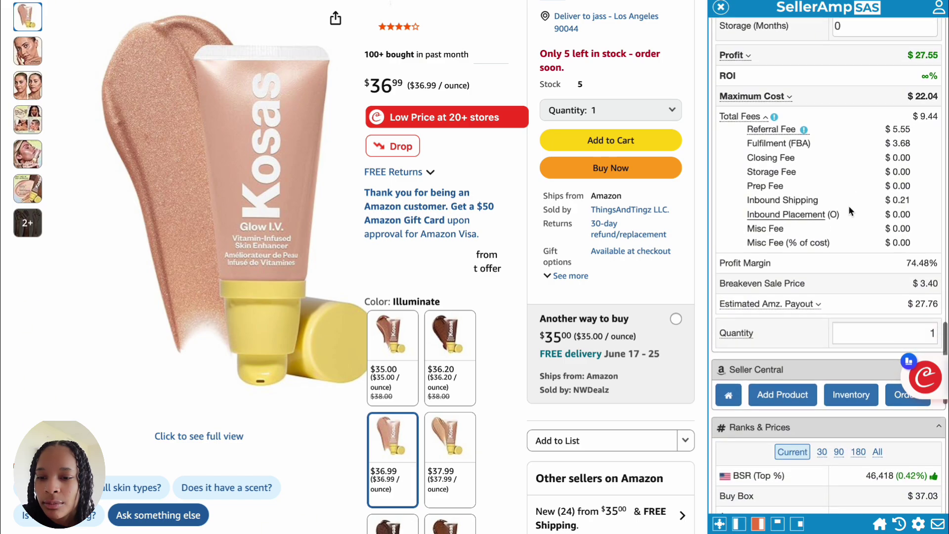
Examine the Inbound Placement and Inbound Shipping amounts in the Total Fees breakdown
{"action": "left_click_drag", "start_coordinate": [742, 203], "coordinate": [917, 207]}
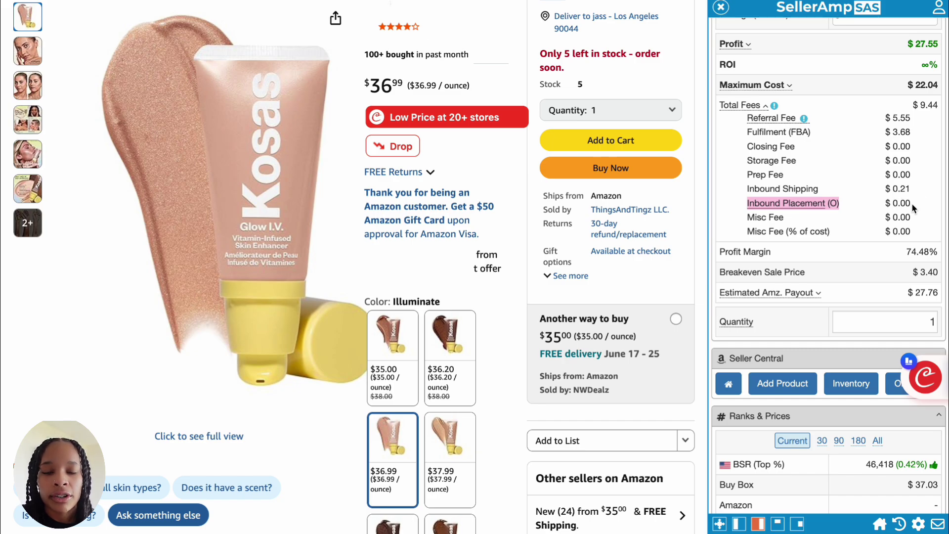
{"action": "left_click", "coordinate": [904, 188]}
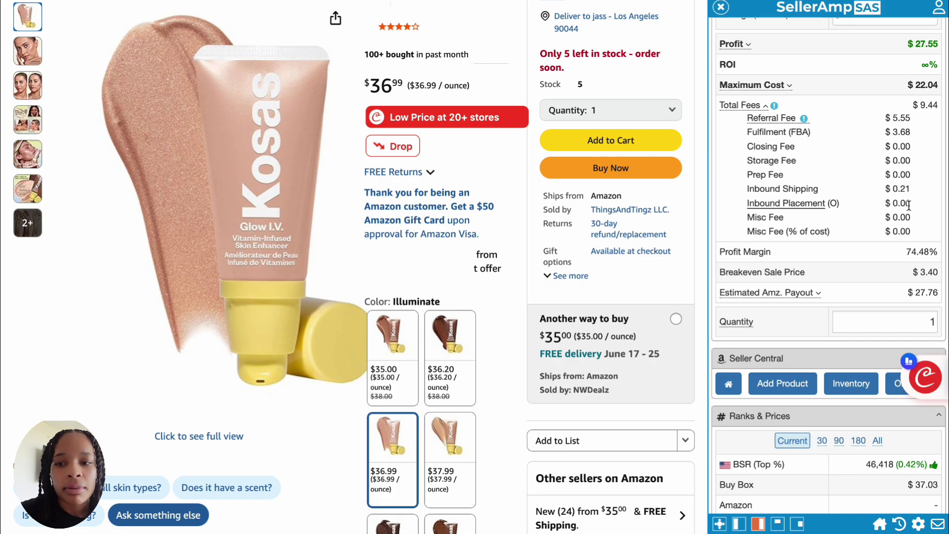
{"action": "double_click", "coordinate": [899, 190]}
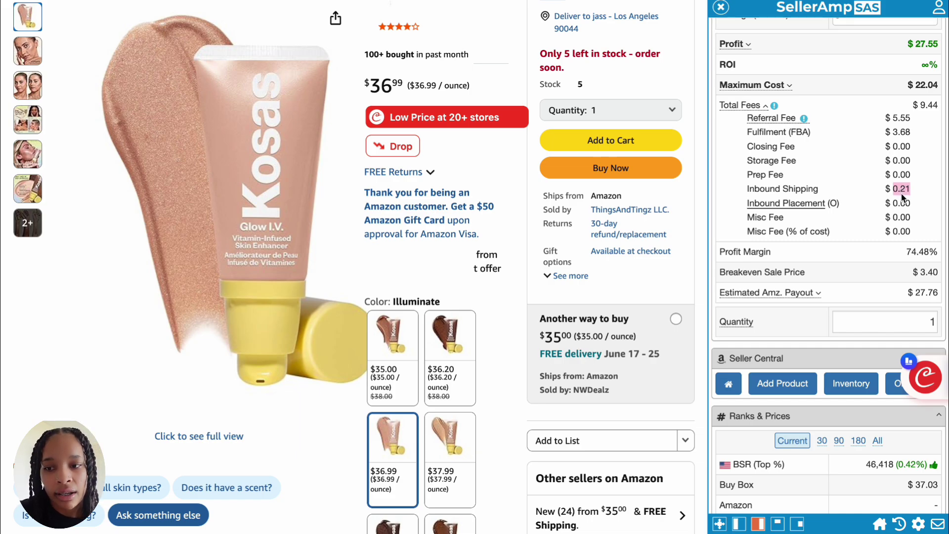
{"action": "left_click", "coordinate": [896, 206]}
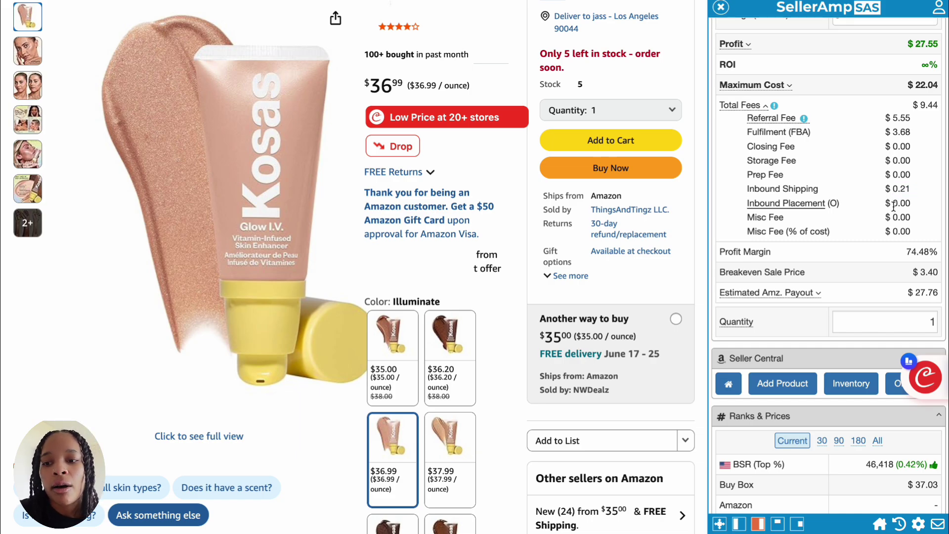
Set Inbound Placement to Partial Shipment Splits in the profile settings and reload the product page
{"action": "left_click", "coordinate": [919, 524]}
{"action": "scroll", "coordinate": [840, 297], "scroll_direction": "down", "scroll_amount": 3}
{"action": "left_click", "coordinate": [857, 239]}
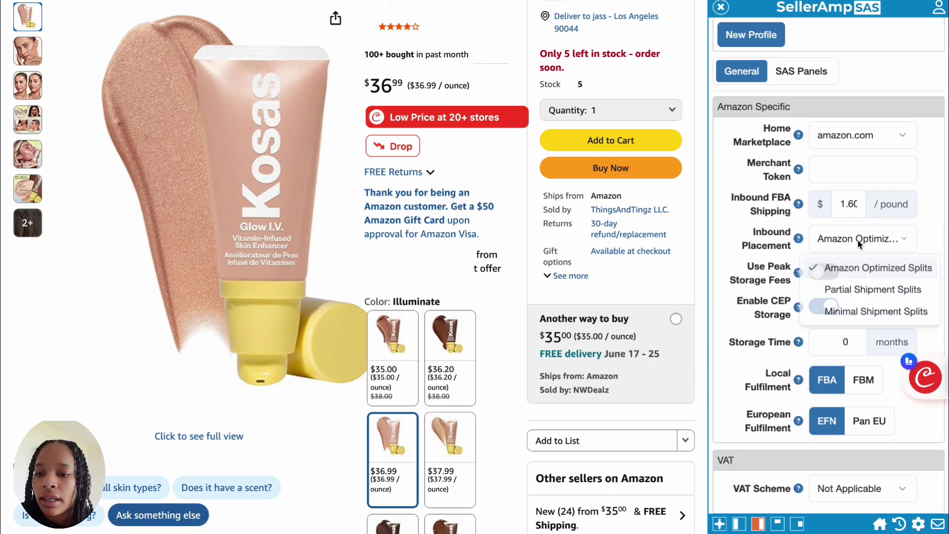
{"action": "left_click", "coordinate": [897, 292]}
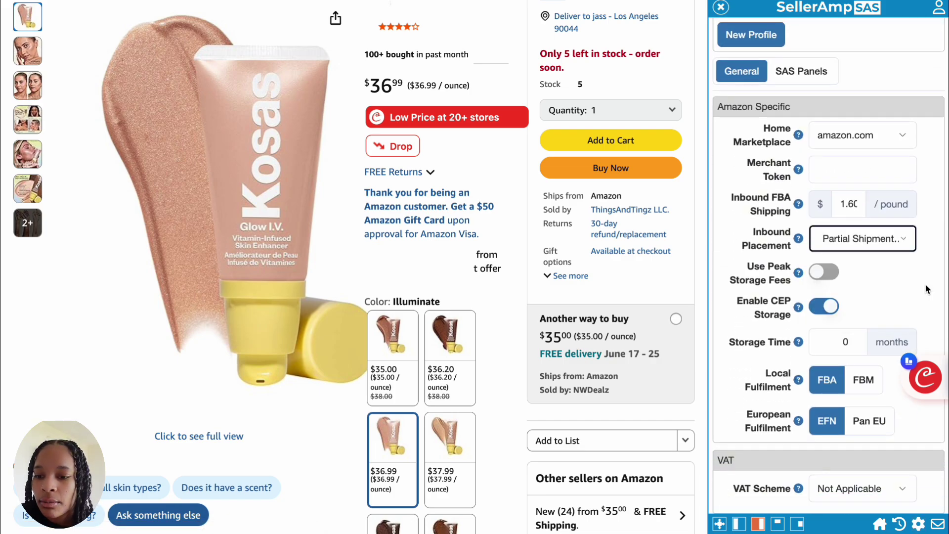
{"action": "key", "text": "ctrl+r"}
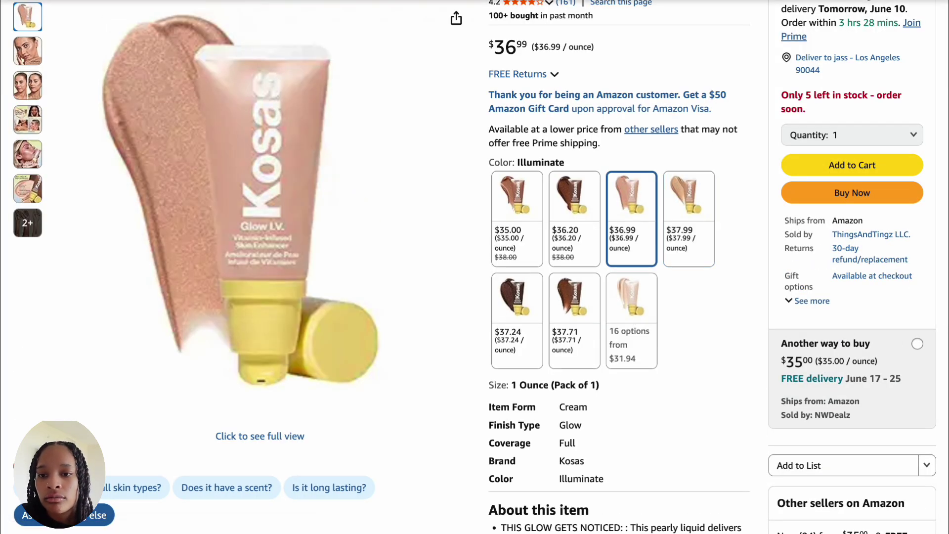
{"action": "scroll", "coordinate": [690, 262], "scroll_direction": "down", "scroll_amount": 1}
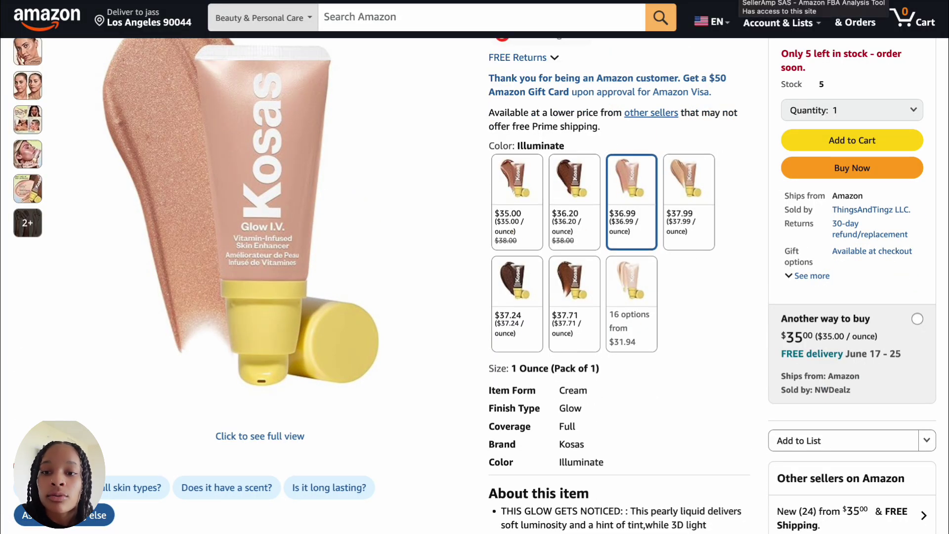
Expand Total Fees in the Profit Calculator and examine the Inbound Placement fee charged for partial shipment splits
{"action": "scroll", "coordinate": [823, 275], "scroll_direction": "down", "scroll_amount": 15}
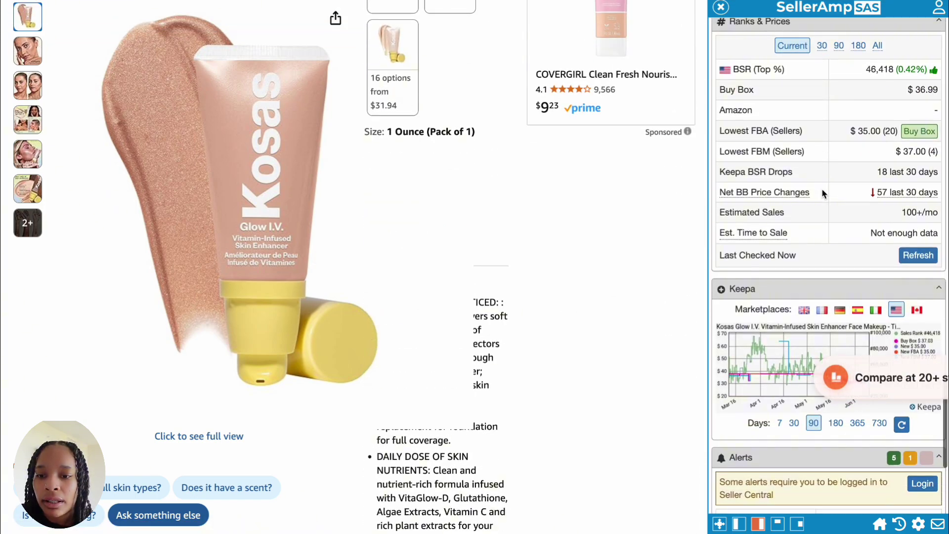
{"action": "scroll", "coordinate": [822, 188], "scroll_direction": "down", "scroll_amount": 5}
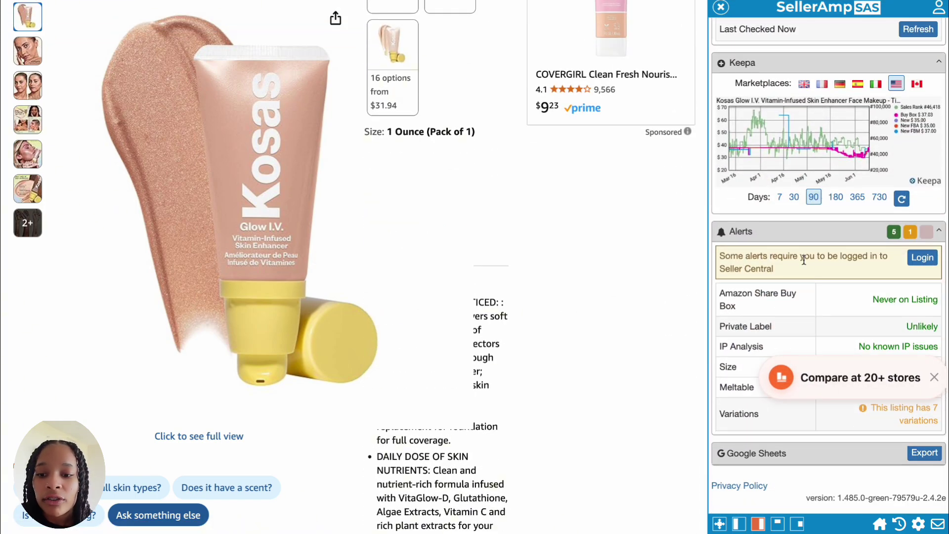
{"action": "scroll", "coordinate": [804, 259], "scroll_direction": "up", "scroll_amount": 10}
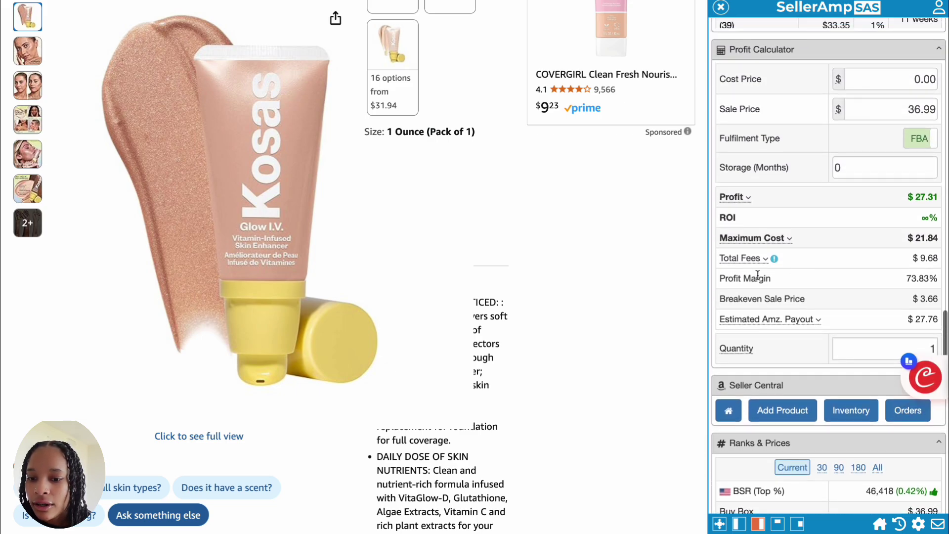
{"action": "left_click", "coordinate": [751, 260]}
{"action": "scroll", "coordinate": [754, 267], "scroll_direction": "down", "scroll_amount": 3}
{"action": "left_click_drag", "start_coordinate": [913, 235], "coordinate": [885, 231]}
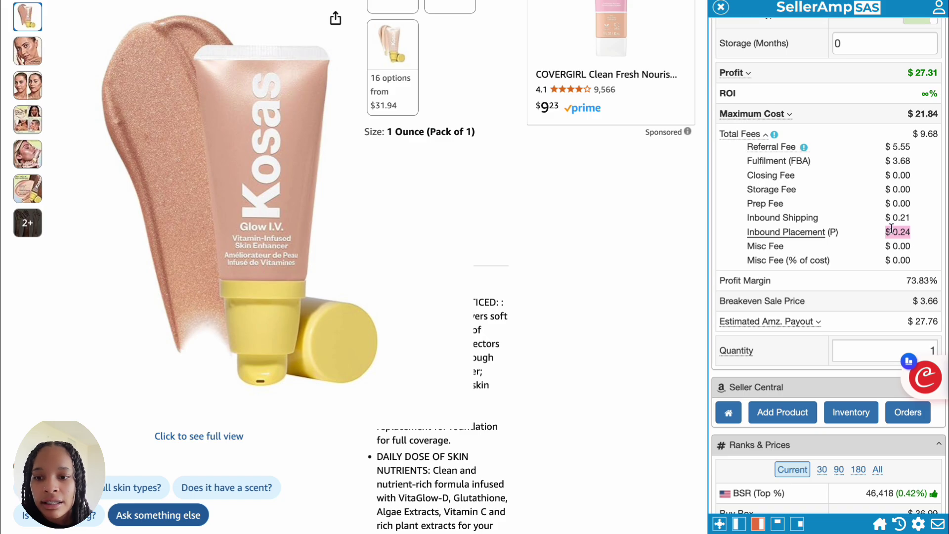
{"action": "left_click", "coordinate": [906, 216]}
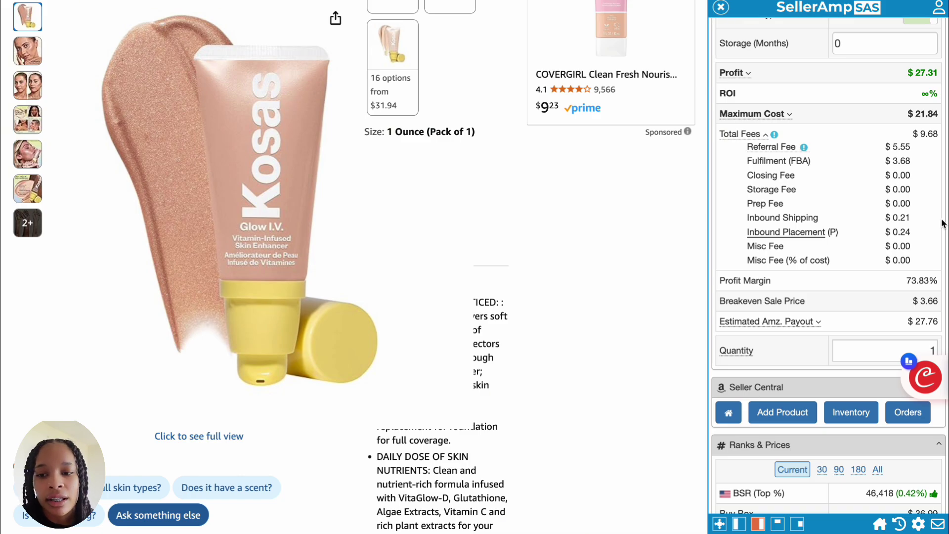
Set Inbound Placement back to Amazon Optimized Splits and reload the product page with its SellerAmp analysis
{"action": "left_click", "coordinate": [919, 524]}
{"action": "scroll", "coordinate": [856, 378], "scroll_direction": "down", "scroll_amount": 3}
{"action": "left_click", "coordinate": [866, 321]}
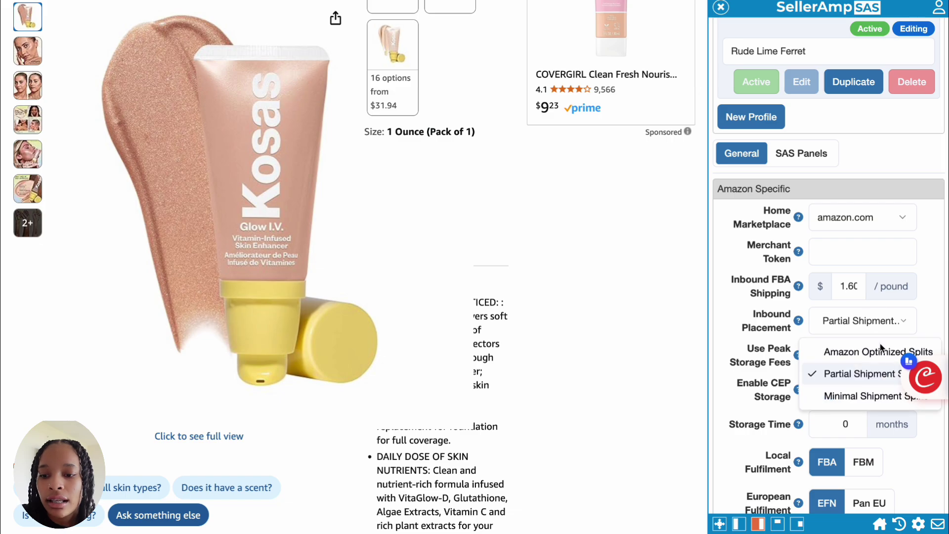
{"action": "left_click", "coordinate": [872, 352]}
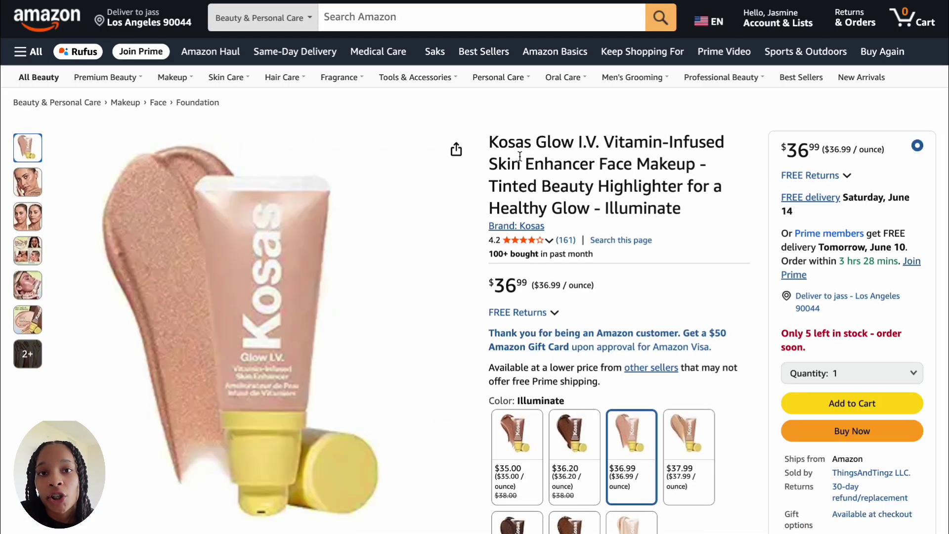
{"action": "scroll", "coordinate": [520, 159], "scroll_direction": "down", "scroll_amount": 5}
{"action": "scroll", "coordinate": [522, 159], "scroll_direction": "down", "scroll_amount": 1}
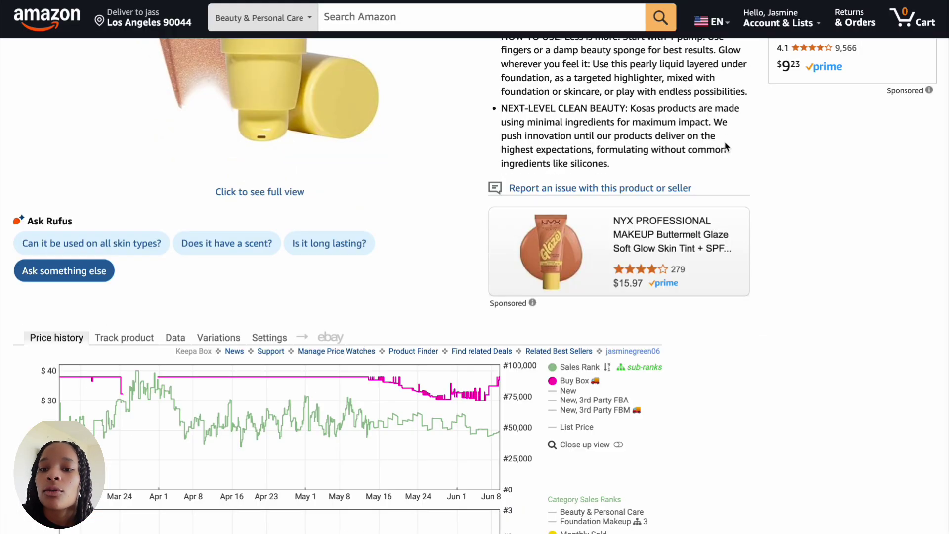
{"action": "scroll", "coordinate": [783, 216], "scroll_direction": "up", "scroll_amount": 1}
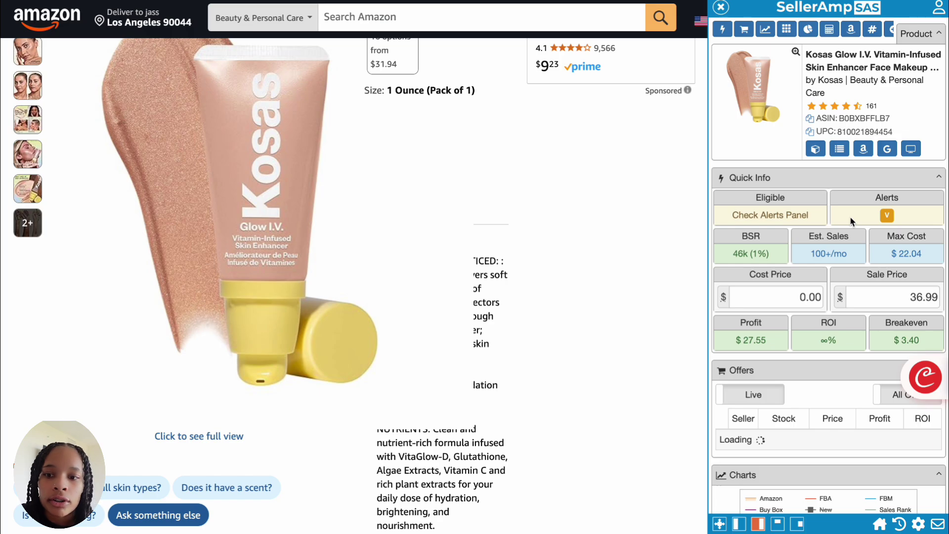
Collapse and re-expand the Quick Info and Offers panels of the product analysis
{"action": "left_click", "coordinate": [811, 181]}
{"action": "left_click", "coordinate": [821, 181]}
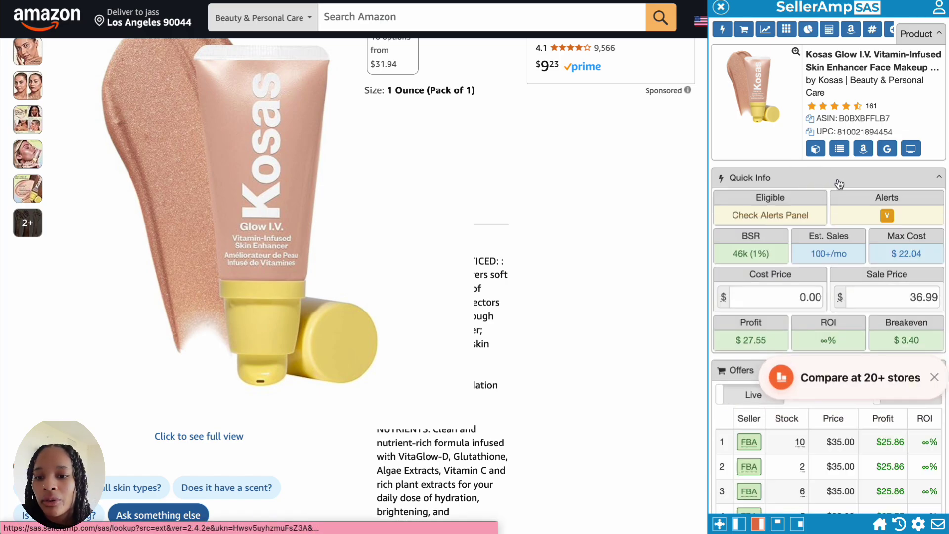
{"action": "left_click", "coordinate": [844, 181]}
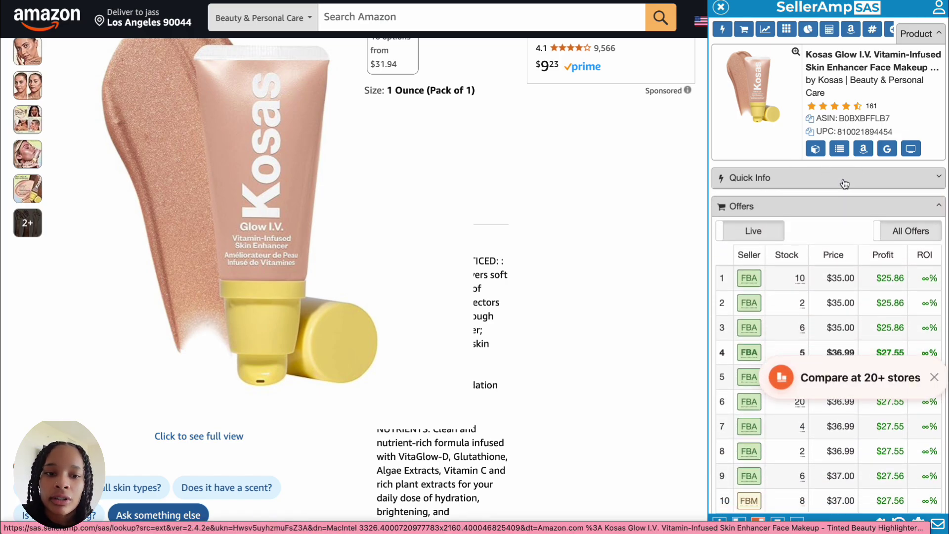
{"action": "left_click", "coordinate": [843, 180]}
{"action": "left_click", "coordinate": [894, 182]}
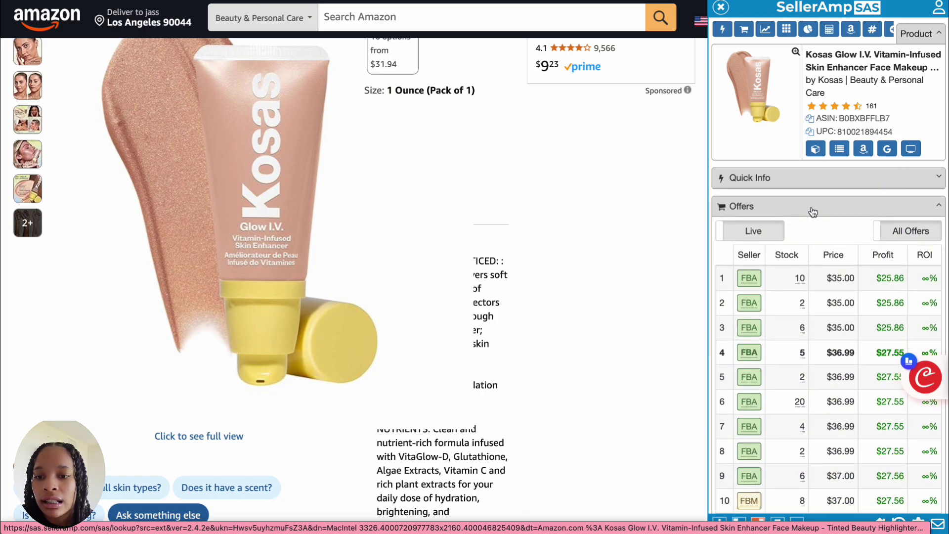
{"action": "left_click", "coordinate": [803, 210]}
{"action": "left_click", "coordinate": [800, 205]}
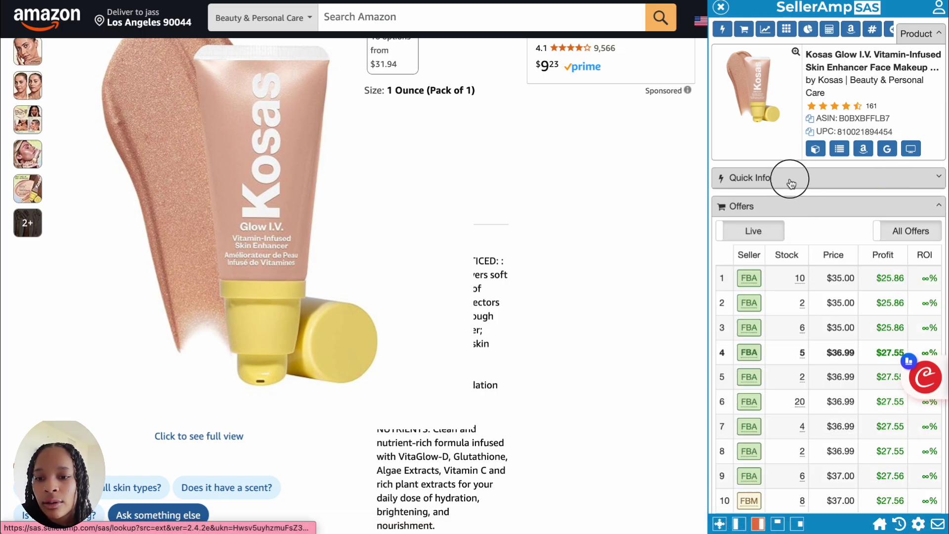
{"action": "left_click", "coordinate": [791, 184]}
Collapse the Ranks & Prices and Keepa panels in the product analysis
{"action": "scroll", "coordinate": [799, 240], "scroll_direction": "down", "scroll_amount": 10}
{"action": "scroll", "coordinate": [800, 240], "scroll_direction": "down", "scroll_amount": 15}
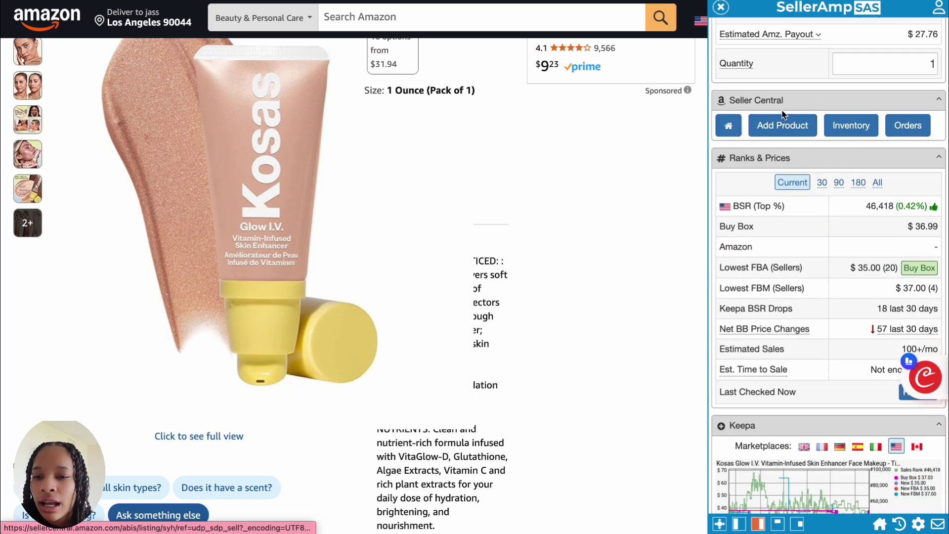
{"action": "left_click", "coordinate": [807, 160]}
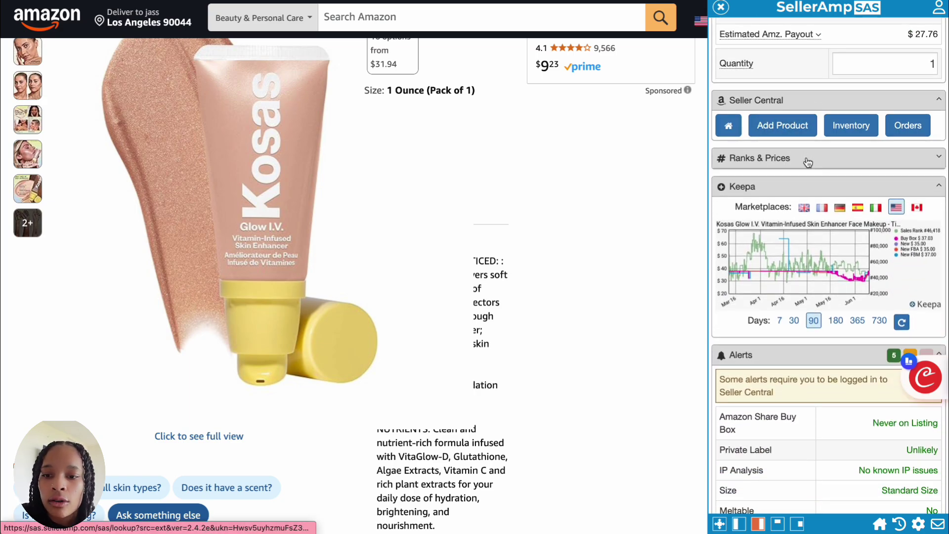
{"action": "left_click", "coordinate": [791, 190]}
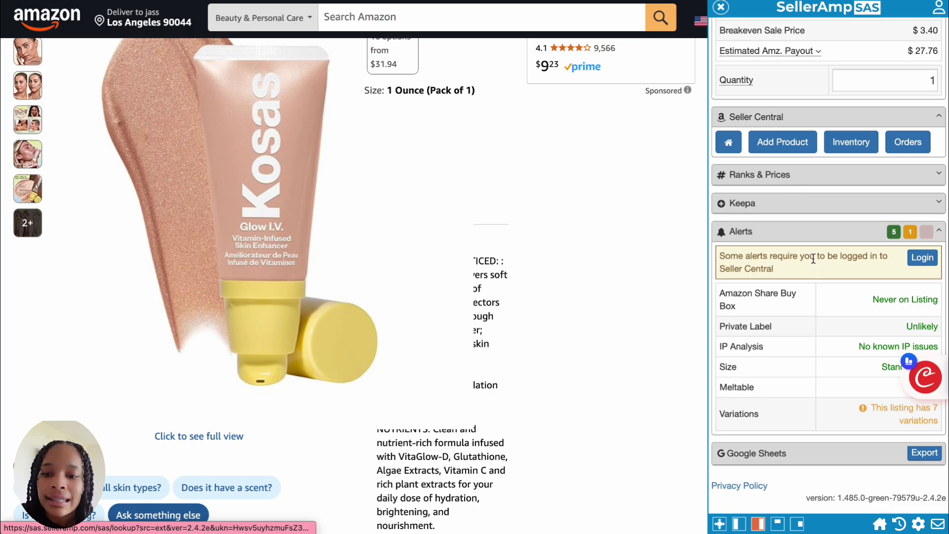
Look through the analysis panels from Quick Info, Offers and Charts down to the Profit Calculator
{"action": "scroll", "coordinate": [813, 259], "scroll_direction": "up", "scroll_amount": 15}
{"action": "scroll", "coordinate": [813, 259], "scroll_direction": "up", "scroll_amount": 10}
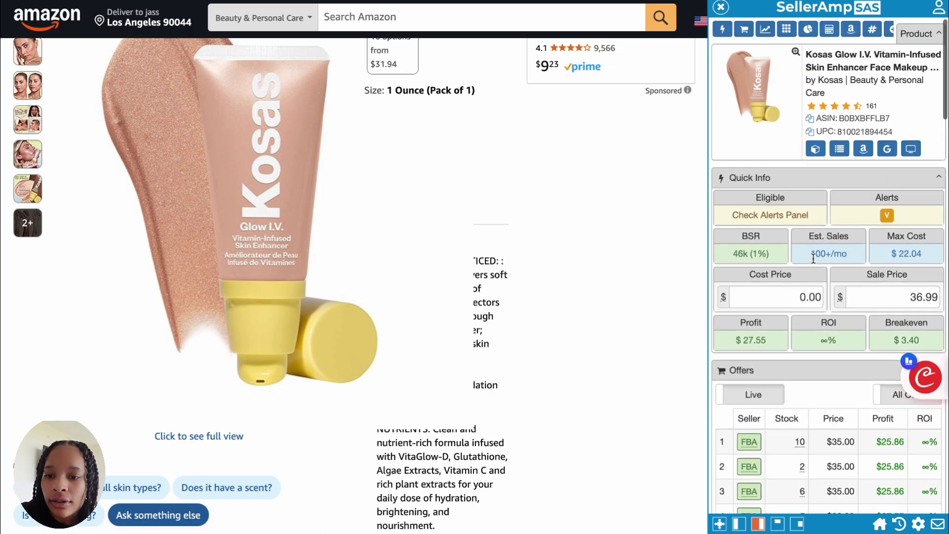
{"action": "scroll", "coordinate": [813, 259], "scroll_direction": "down", "scroll_amount": 12}
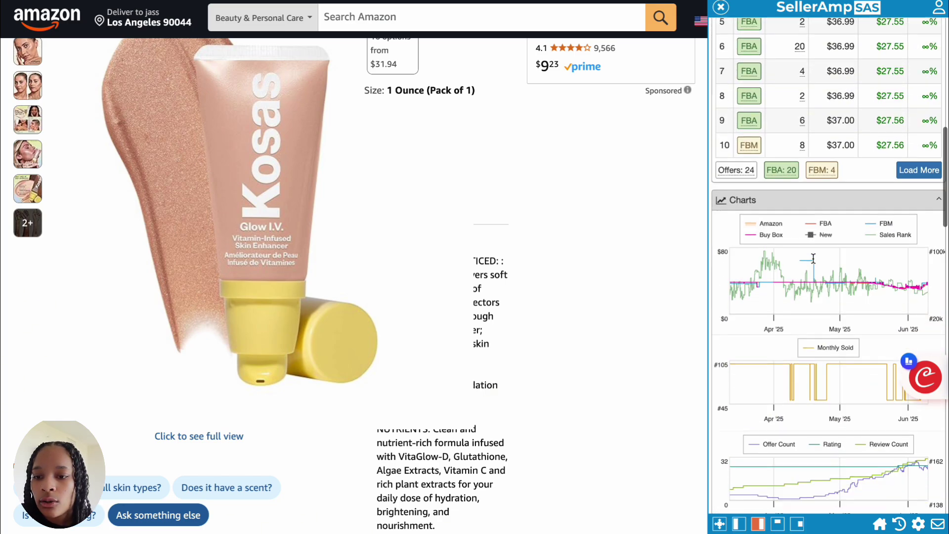
{"action": "scroll", "coordinate": [813, 259], "scroll_direction": "down", "scroll_amount": 5}
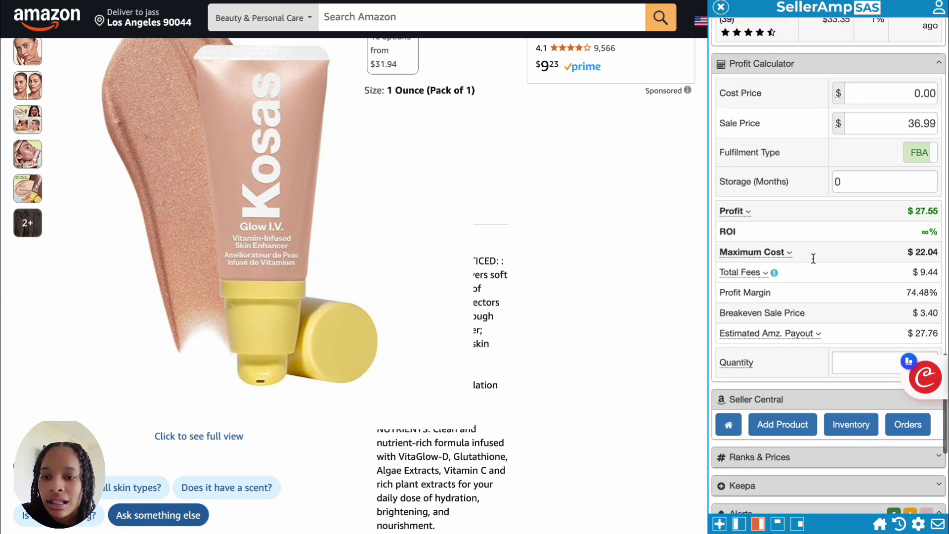
{"action": "scroll", "coordinate": [814, 260], "scroll_direction": "up", "scroll_amount": 14}
{"action": "scroll", "coordinate": [814, 259], "scroll_direction": "up", "scroll_amount": 1}
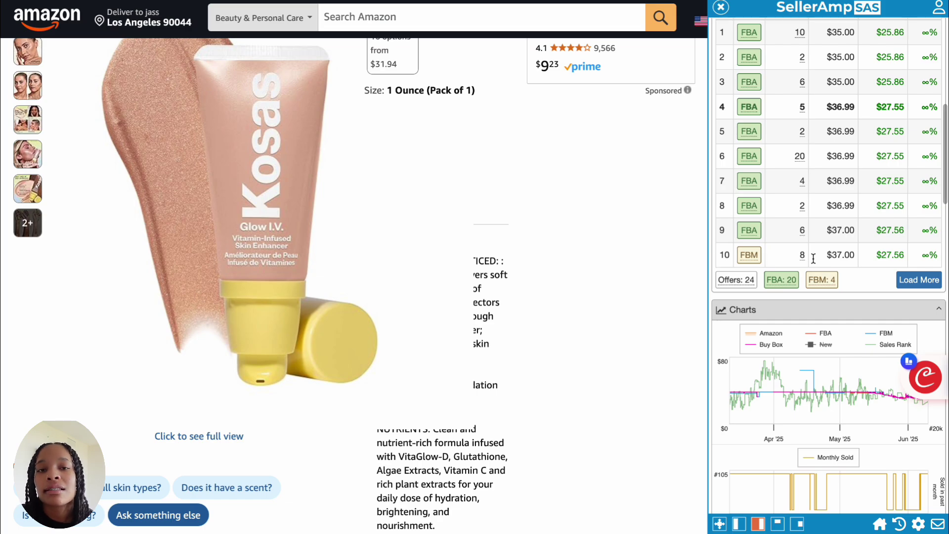